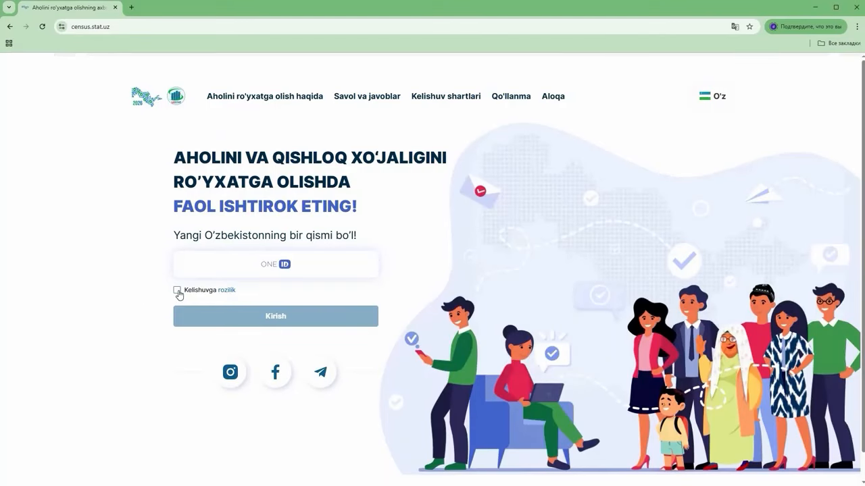
Accept the Kelishuvga rozilik agreement and sign in with the pasted OneID login
left_click(178, 293)
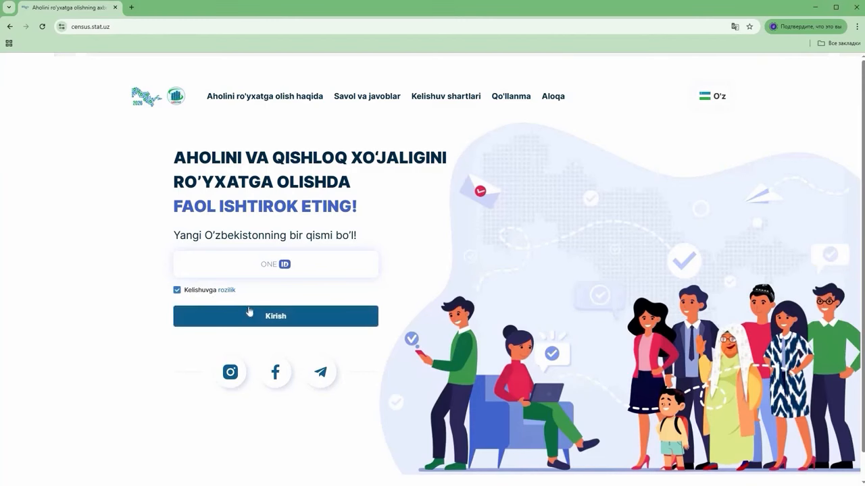
left_click(250, 314)
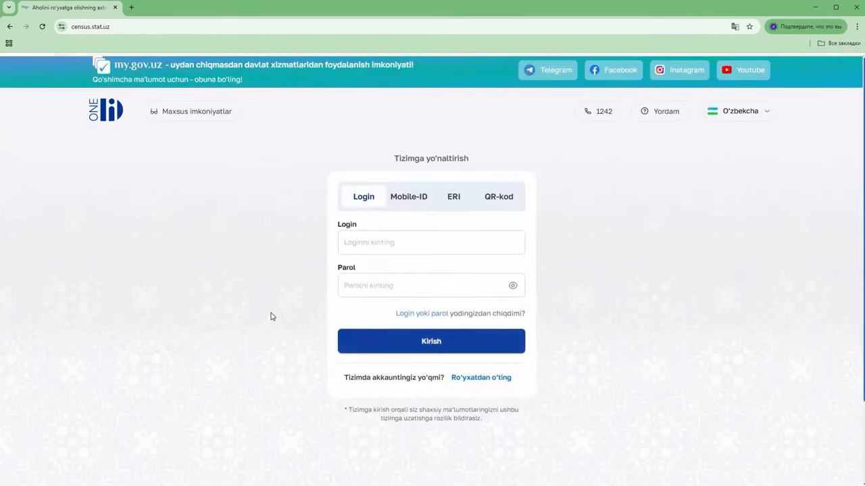
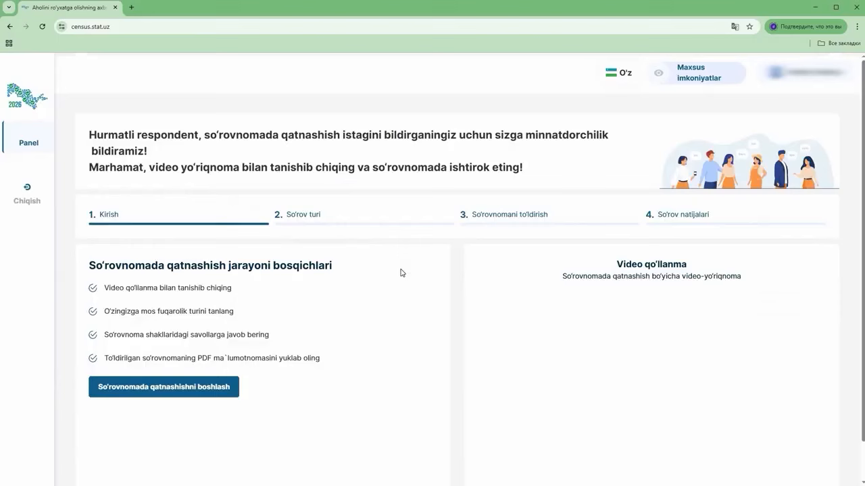
left_click(176, 390)
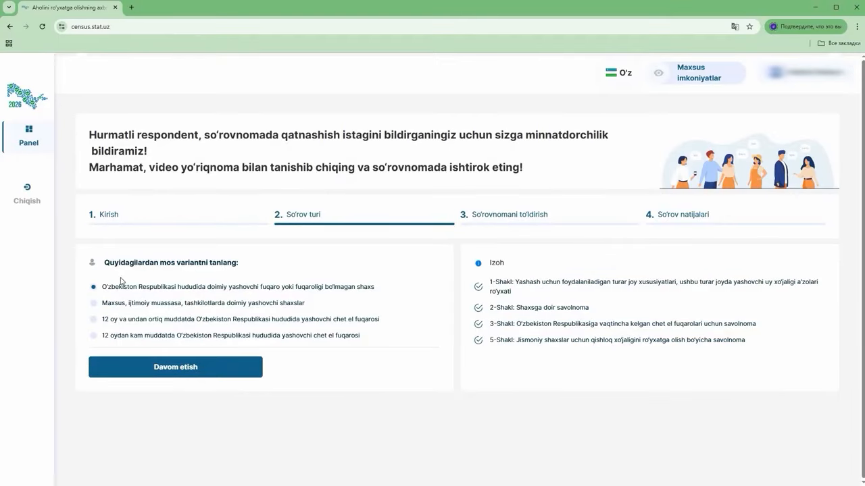
Choose the foreign citizen living here 12+ months respondent type
left_click(125, 305)
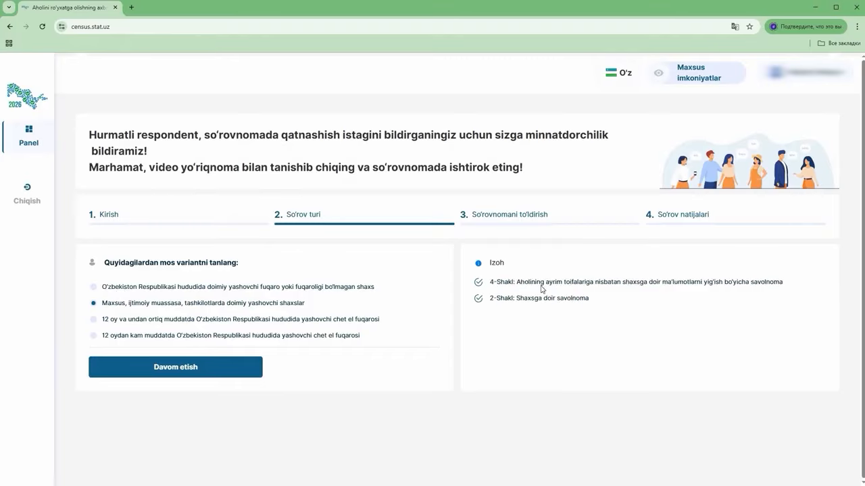
left_click(105, 323)
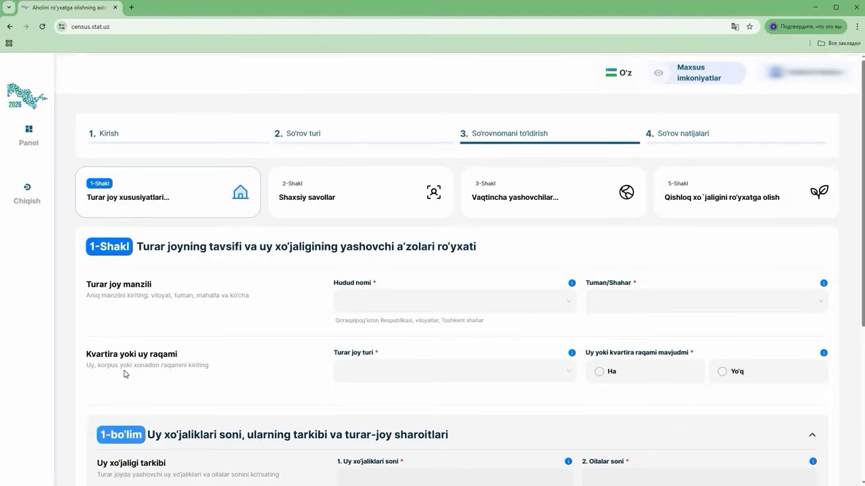
Set the region to Farg'ona and the district to Rishton tumani
left_click(406, 301)
left_click(379, 420)
left_click(614, 301)
scroll(628, 368, "down", 3)
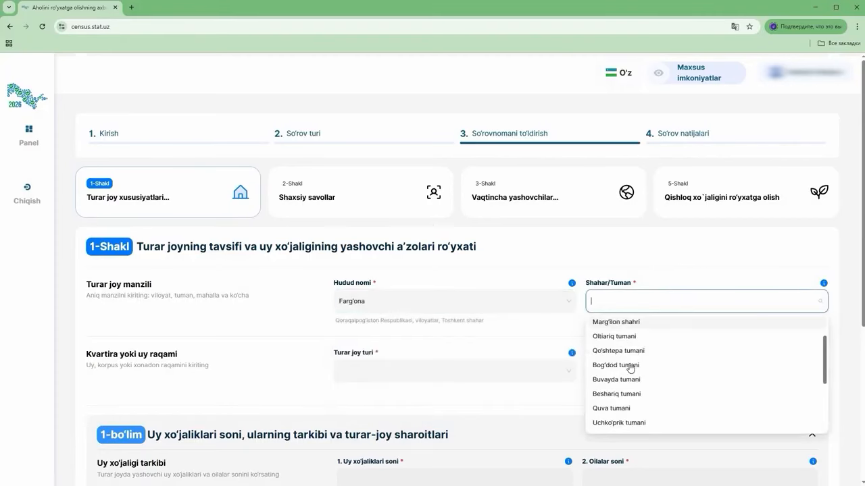
left_click(614, 391)
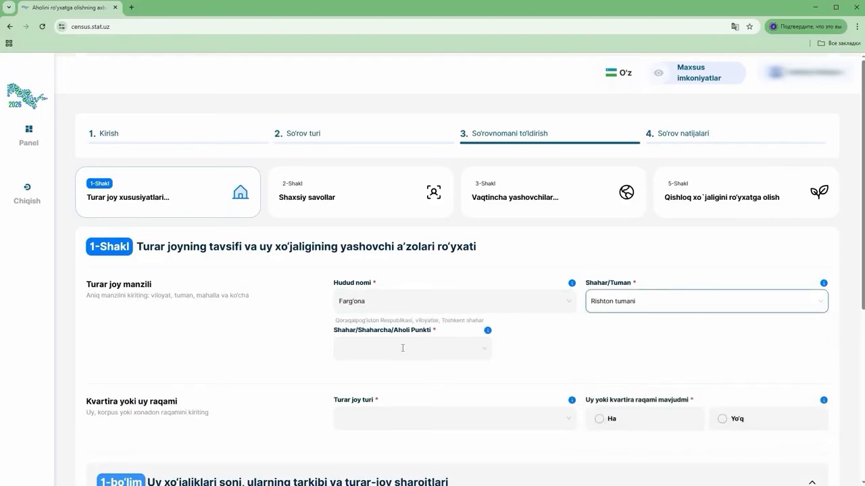
left_click(402, 348)
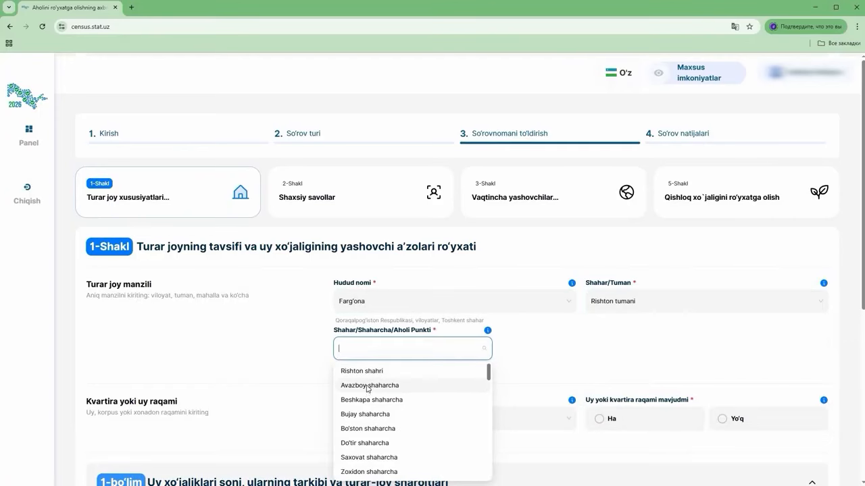
left_click(367, 390)
left_click(533, 349)
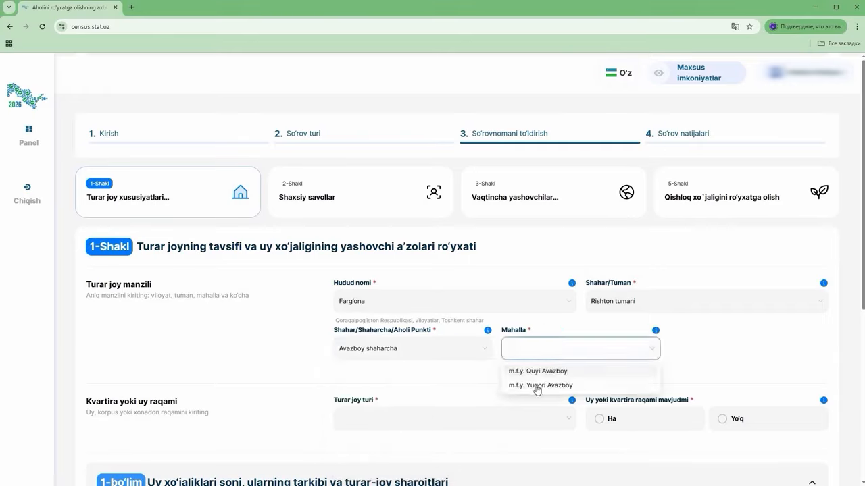
left_click(538, 386)
left_click(703, 350)
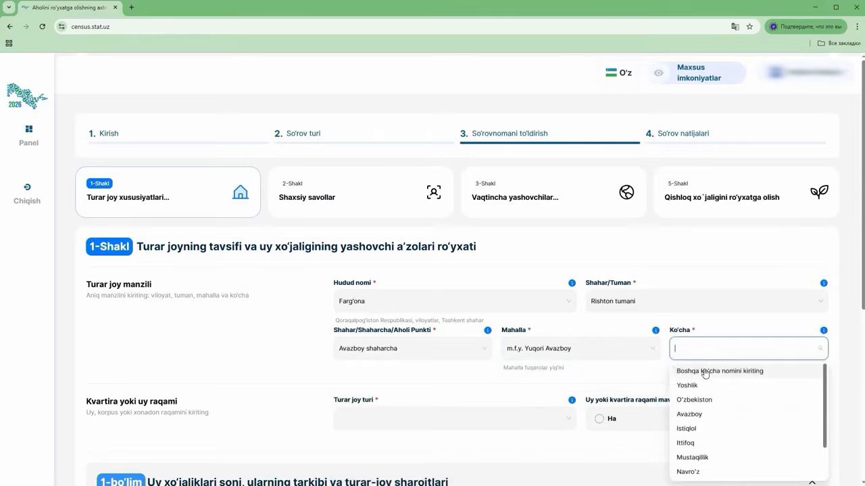
left_click(696, 401)
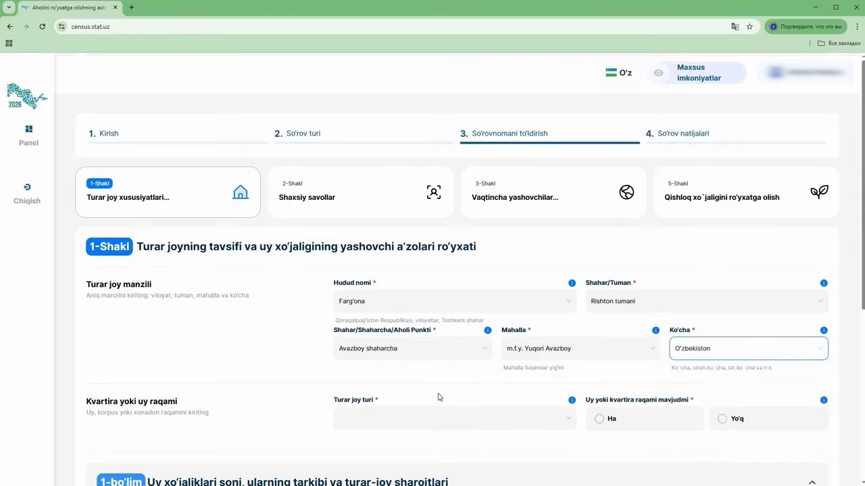
left_click(369, 422)
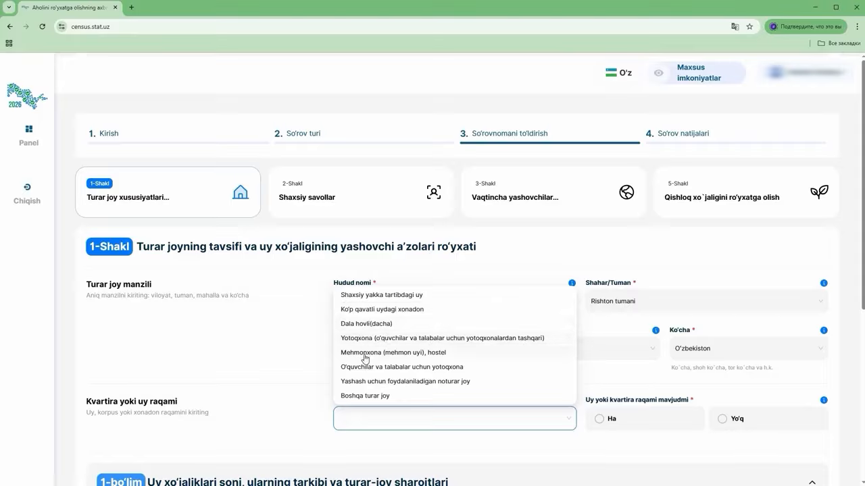
left_click(370, 296)
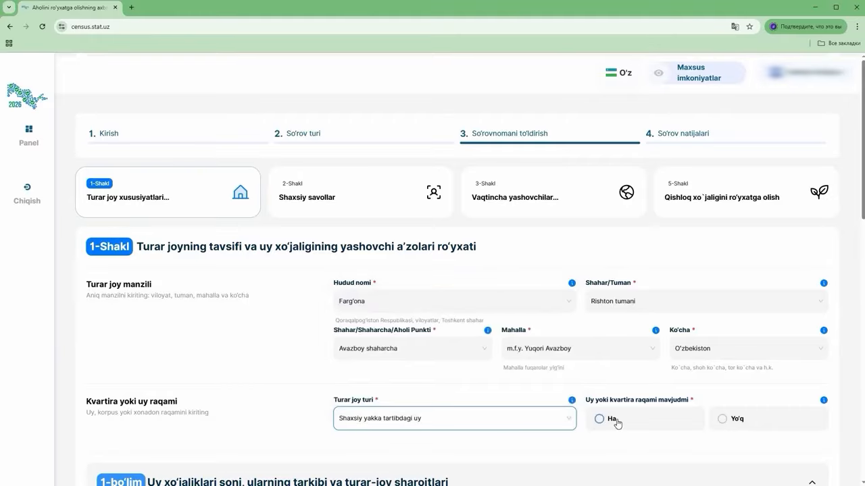
left_click(600, 419)
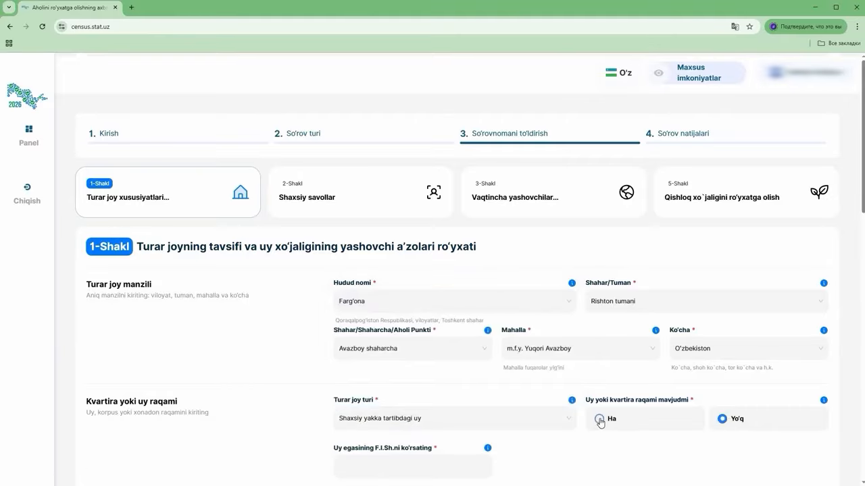
left_click(722, 419)
left_click(611, 420)
left_click(361, 464)
Enter 1 household and 2 families, reviewing the family count explanation
scroll(616, 443, "down", 2)
scroll(616, 443, "down", 2)
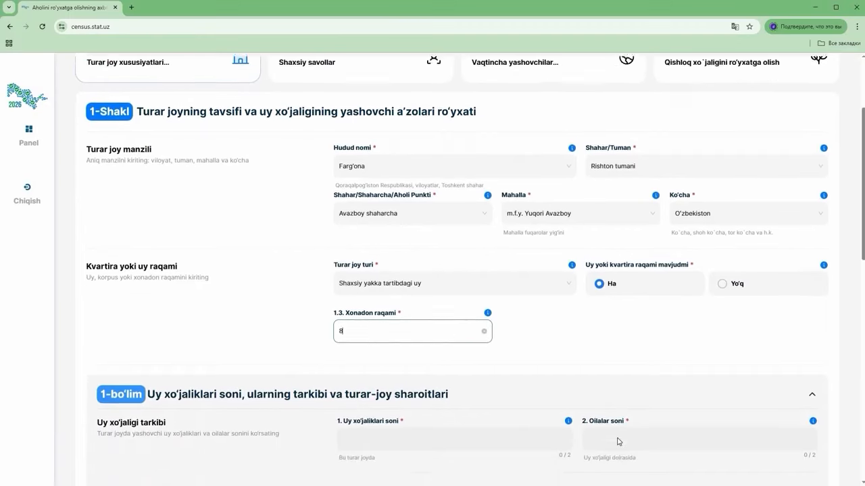
scroll(619, 442, "down", 2)
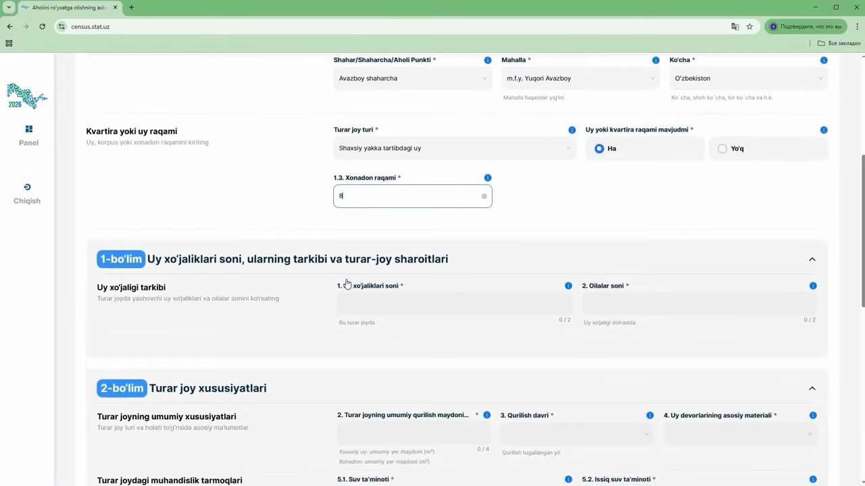
left_click(814, 288)
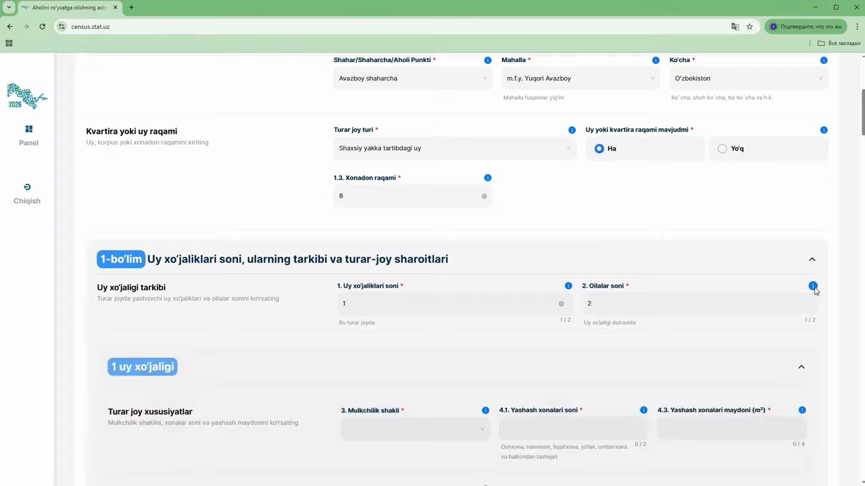
left_click(814, 289)
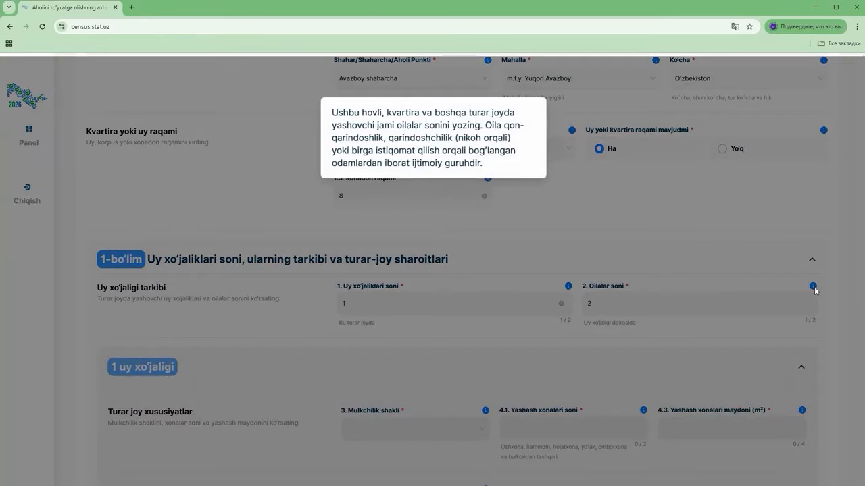
left_click(452, 357)
left_click(409, 428)
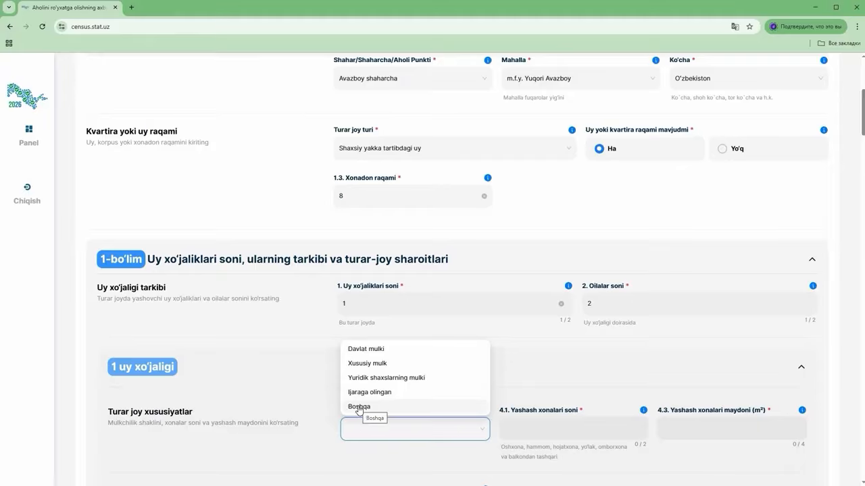
Record Xususiy mulk ownership, 6 living rooms, 100 m² living area, and Ha for foreign residents
left_click(371, 364)
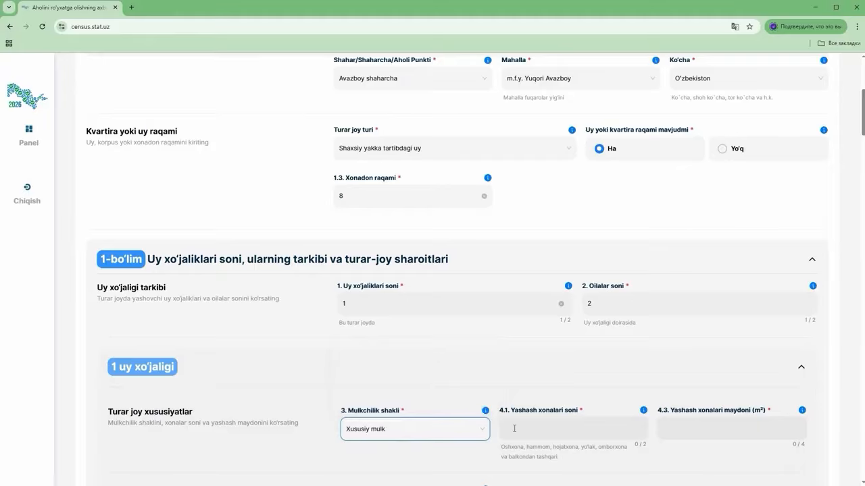
left_click(549, 427)
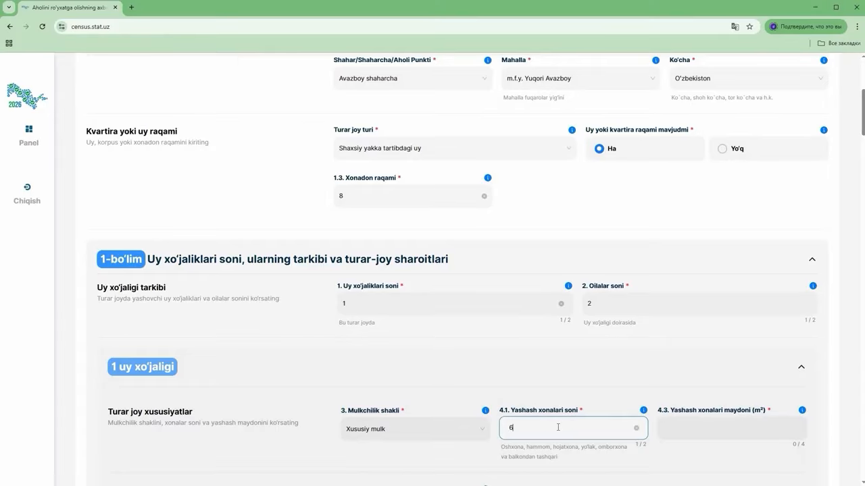
left_click(692, 429)
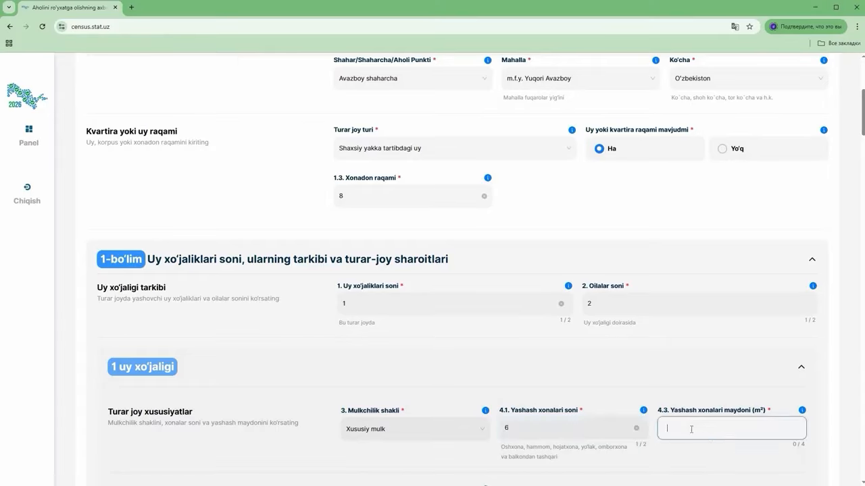
type("100")
scroll(848, 242, "down", 1)
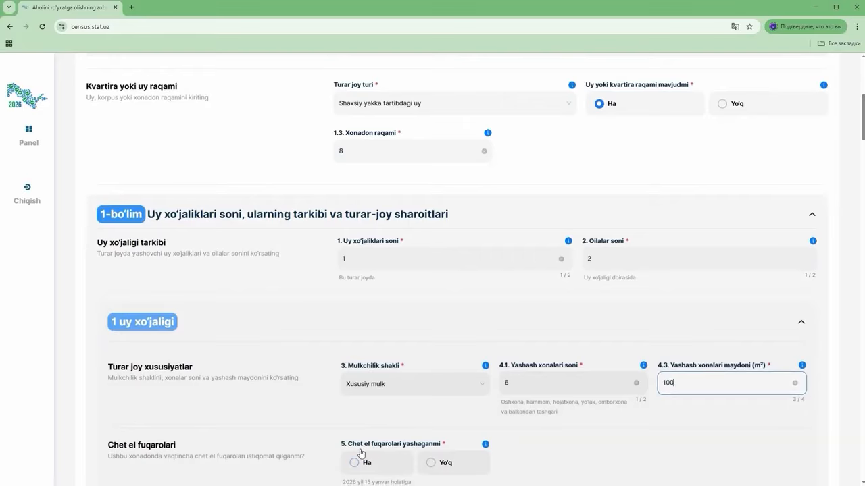
left_click(432, 463)
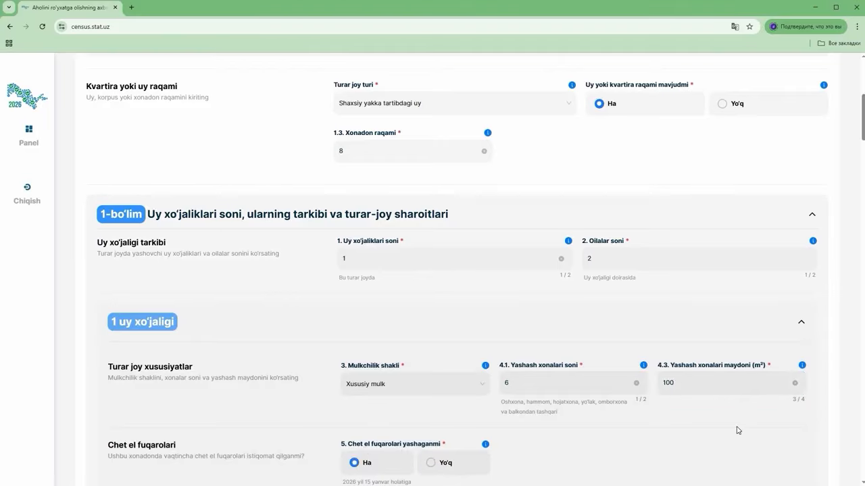
scroll(737, 430, "down", 4)
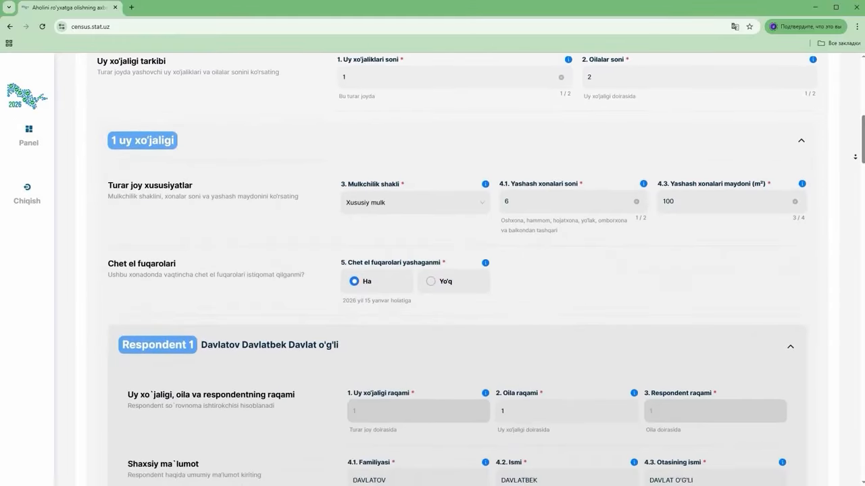
scroll(855, 157, "down", 4)
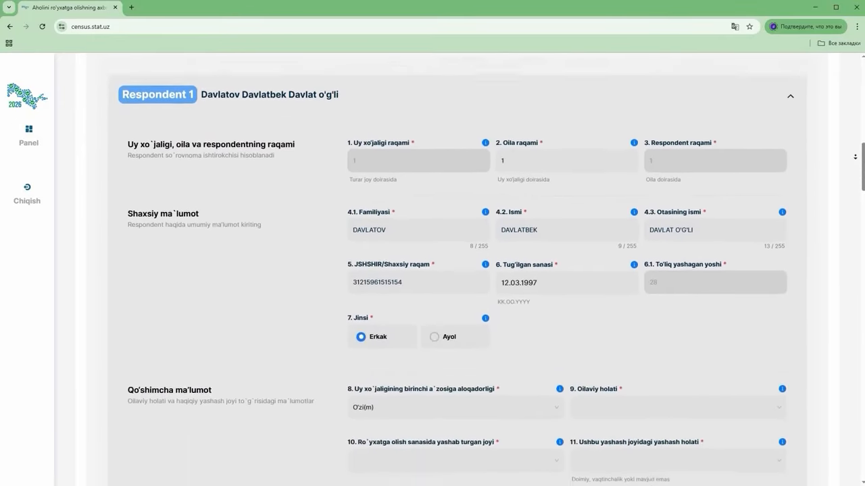
scroll(855, 157, "down", 4)
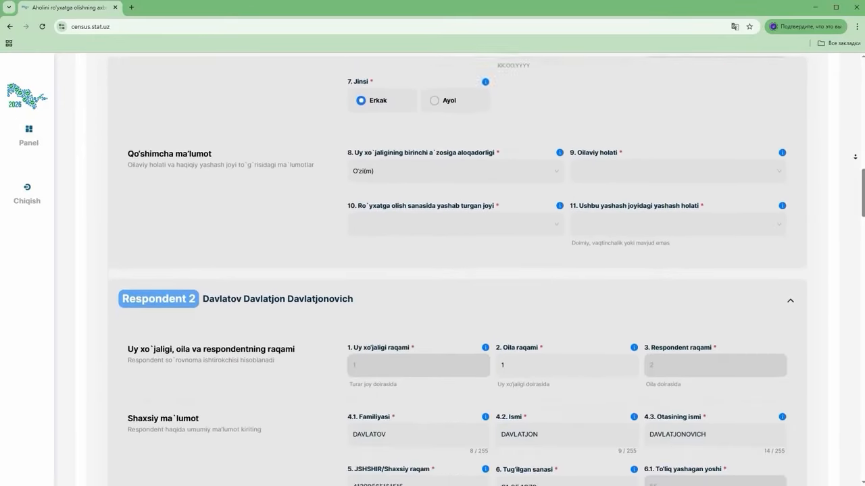
scroll(855, 157, "down", 4)
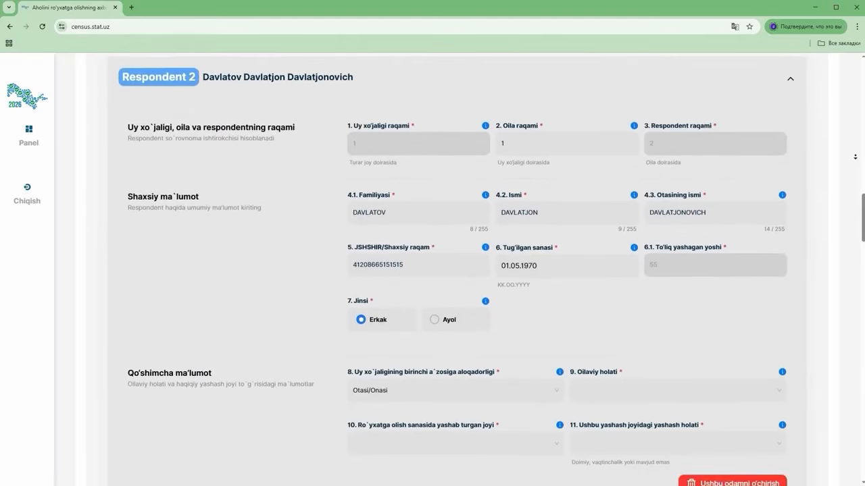
scroll(855, 157, "down", 4)
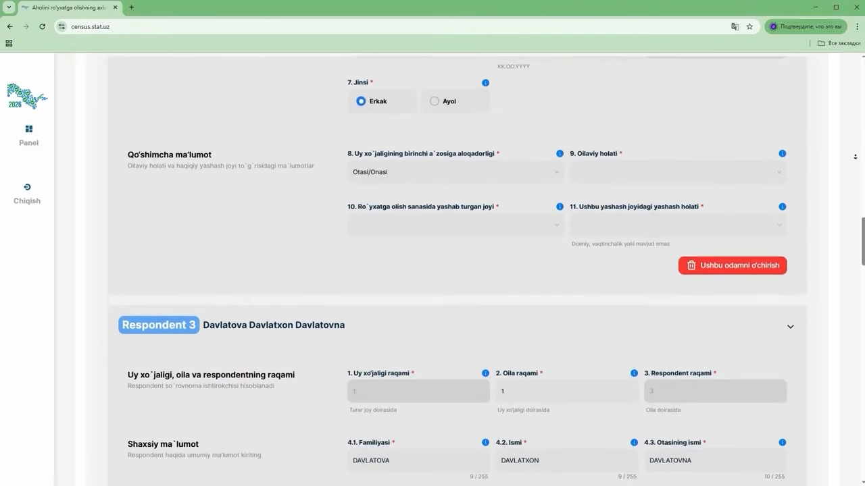
scroll(855, 157, "down", 4)
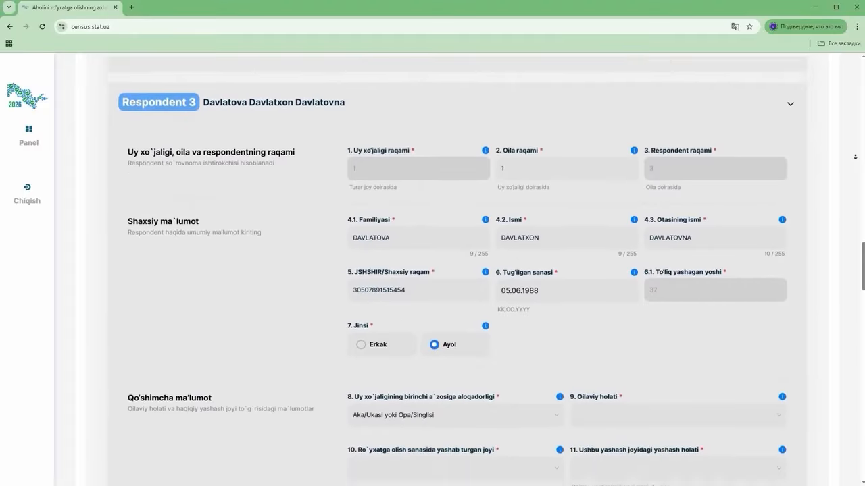
scroll(855, 157, "down", 6)
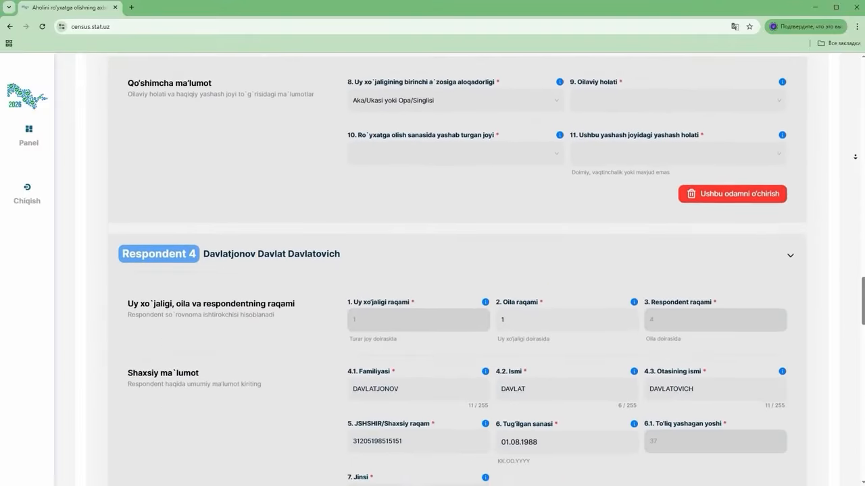
scroll(854, 156, "down", 4)
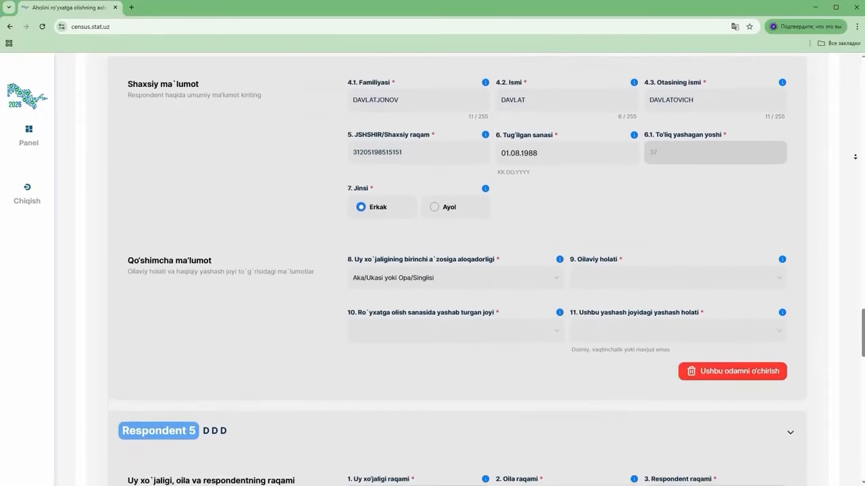
scroll(855, 157, "down", 3)
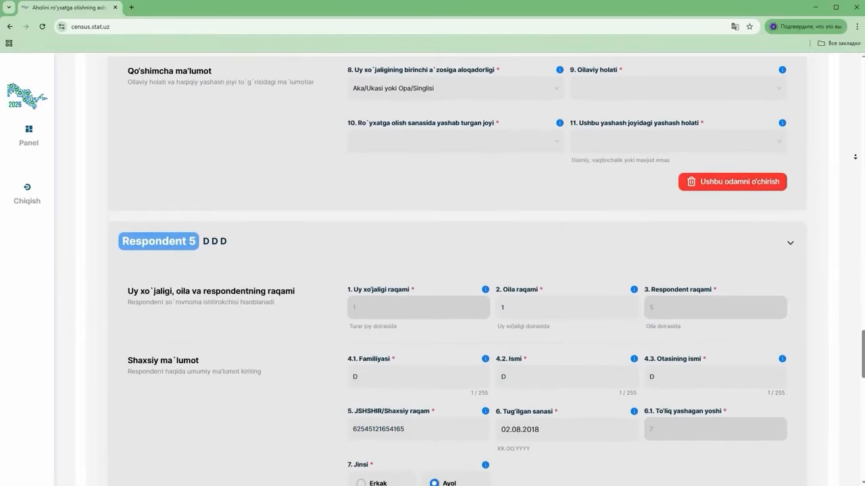
scroll(854, 157, "down", 3)
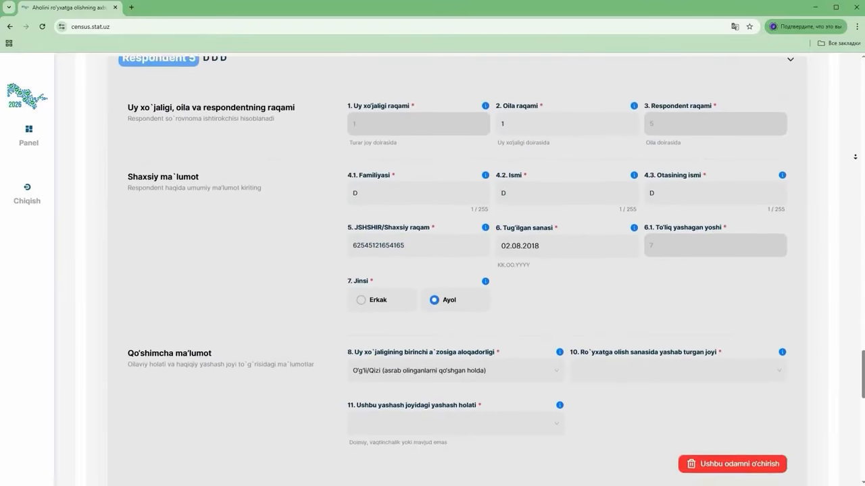
scroll(855, 157, "down", 1)
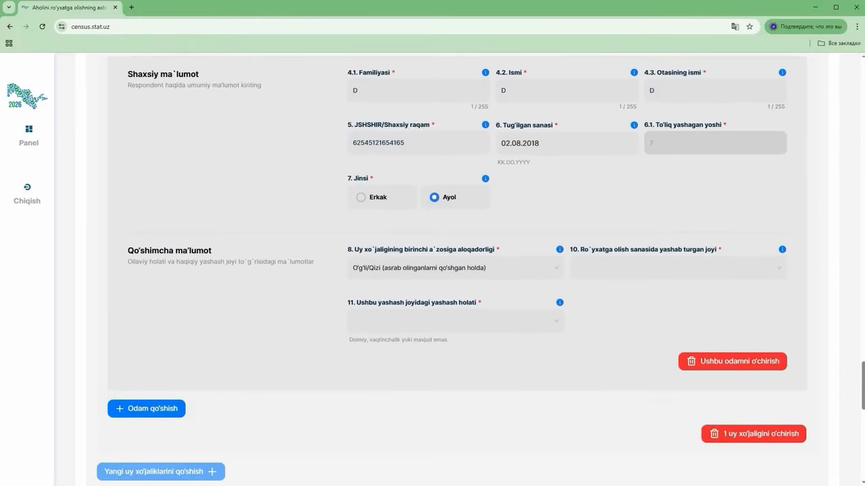
scroll(847, 174, "up", 2)
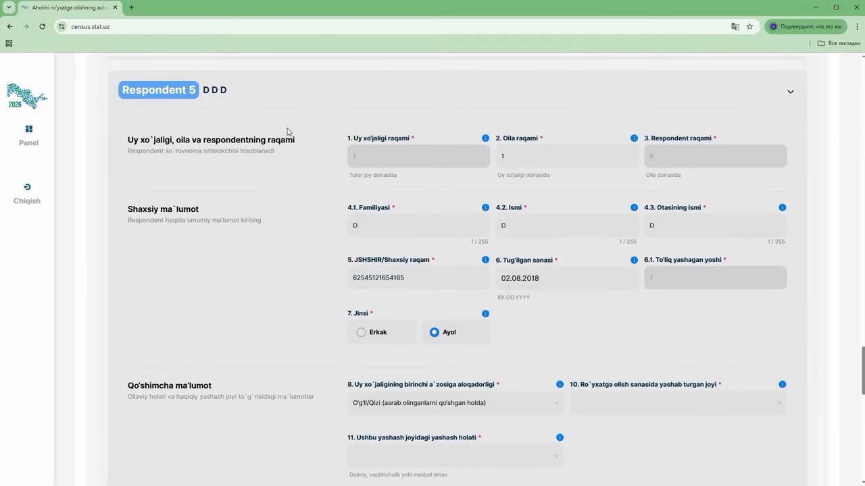
scroll(309, 230, "down", 2)
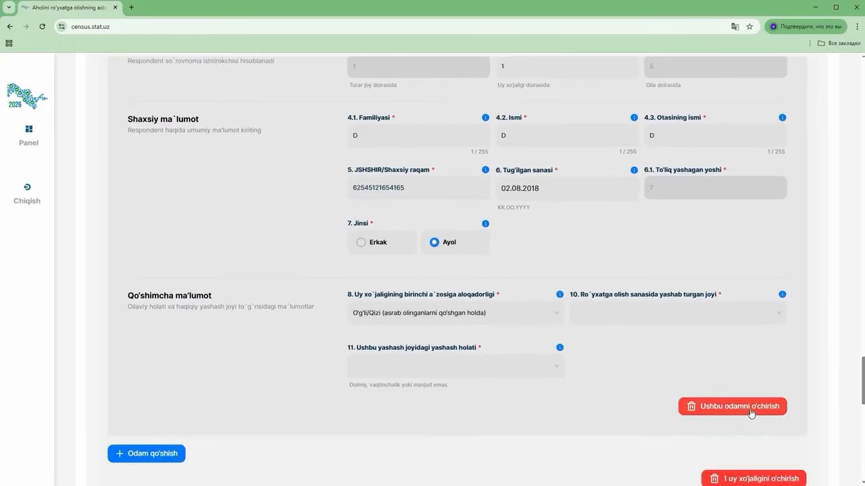
Delete the placeholder Respondent 5 (D D D) and confirm with Ha
left_click(696, 409)
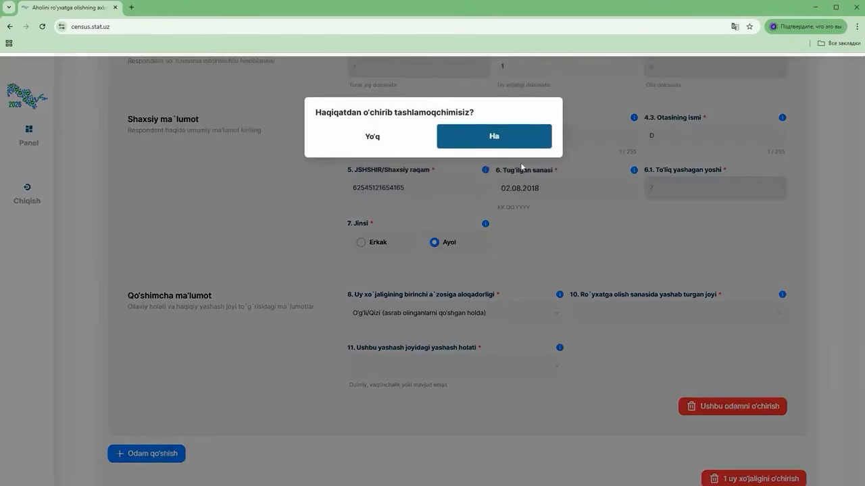
left_click(496, 136)
scroll(297, 291, "down", 1)
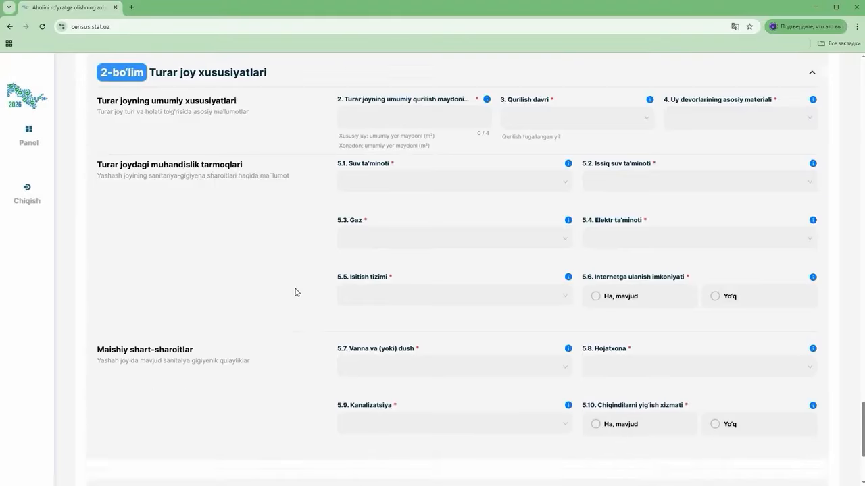
scroll(295, 292, "down", 3)
scroll(296, 292, "up", 7)
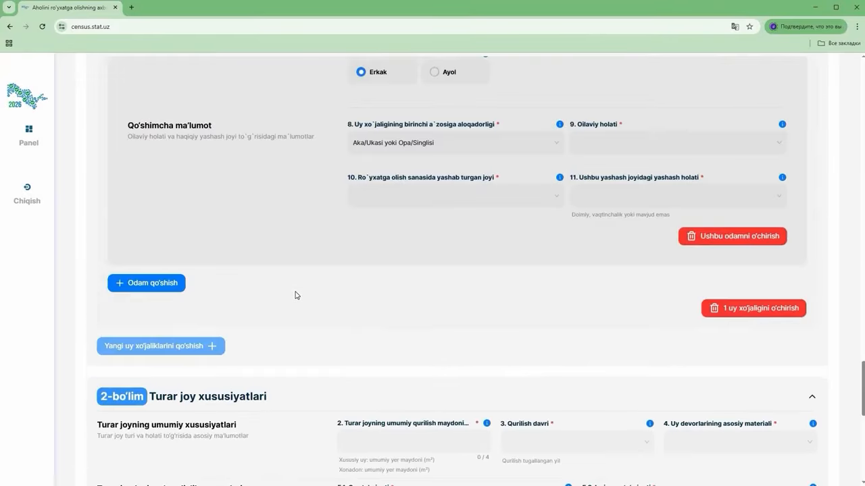
Try adding another person; it's refused because Respondent 4's fields 9–11 are empty
scroll(295, 295, "up", 2)
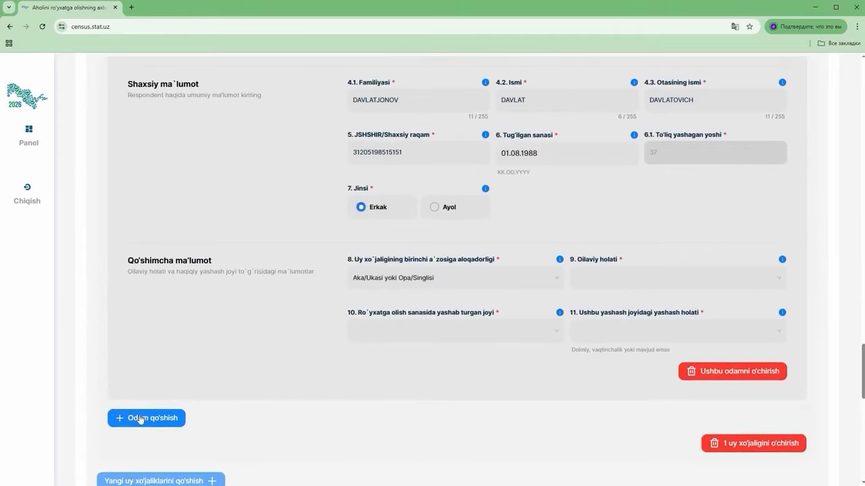
left_click(162, 418)
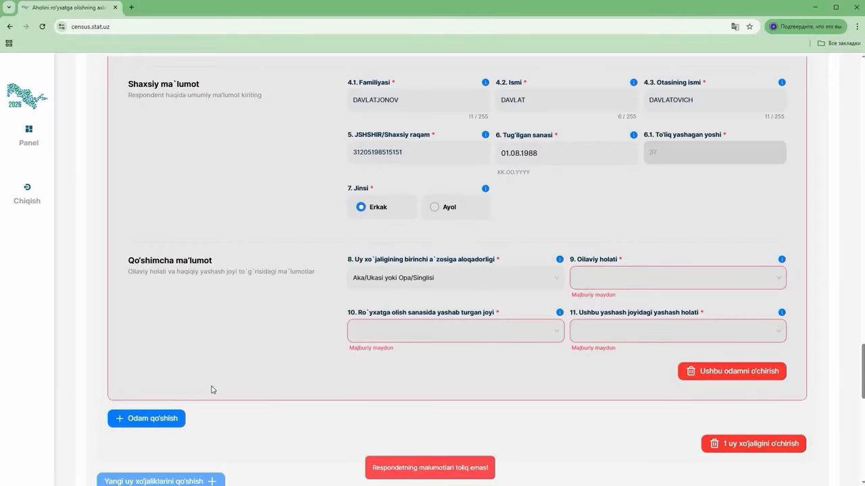
scroll(210, 392, "up", 15)
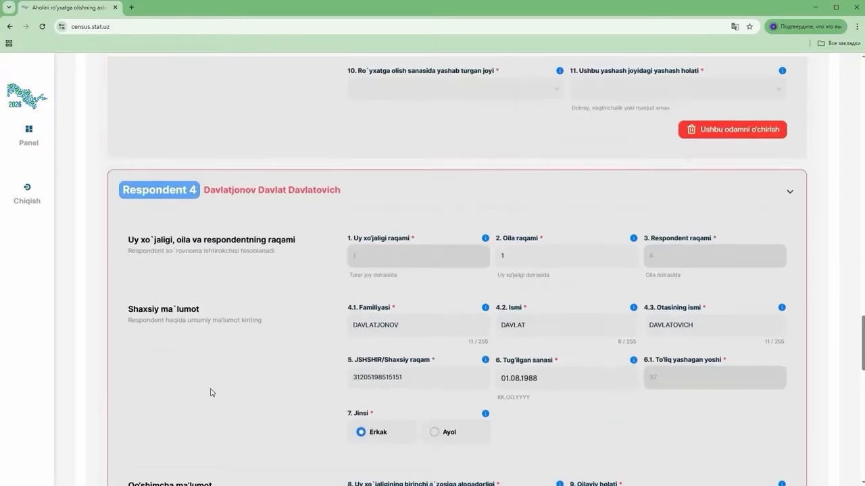
scroll(210, 388, "up", 12)
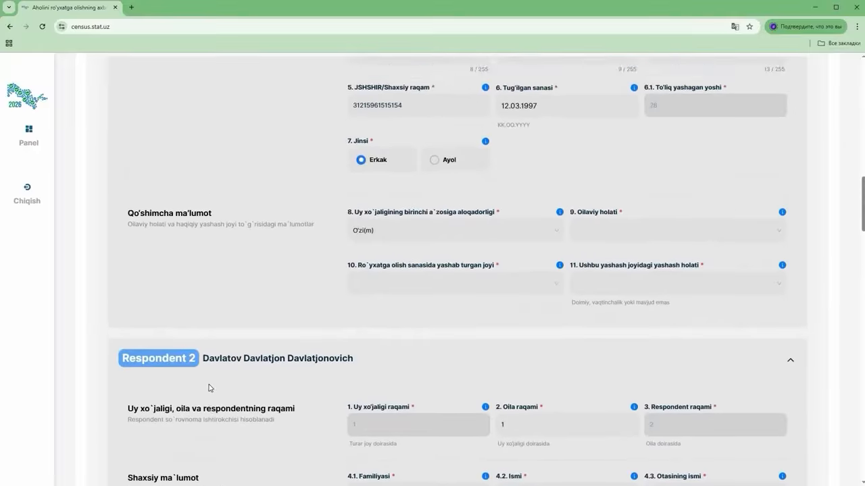
scroll(209, 388, "down", 8)
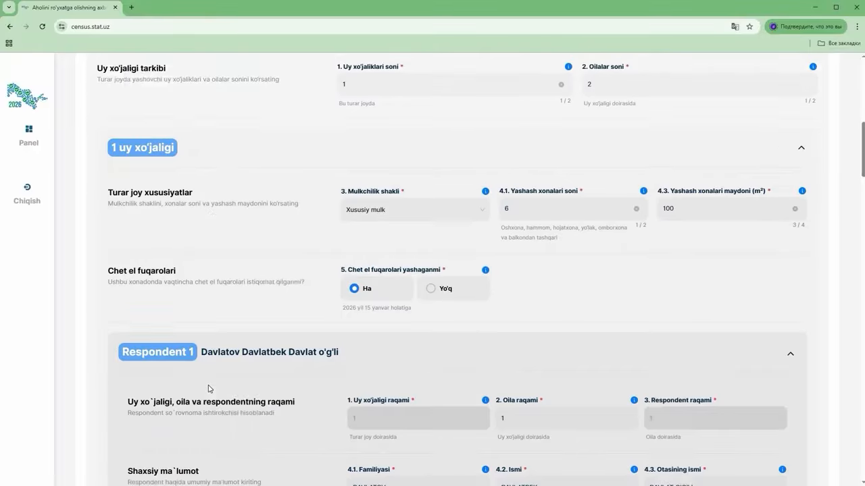
Set Rasmiy nikohda and census-day residence Boshqa aholi punktida: Sirdaryo, Yangiyrer shahri, m.f.y. Shukrona
left_click(666, 367)
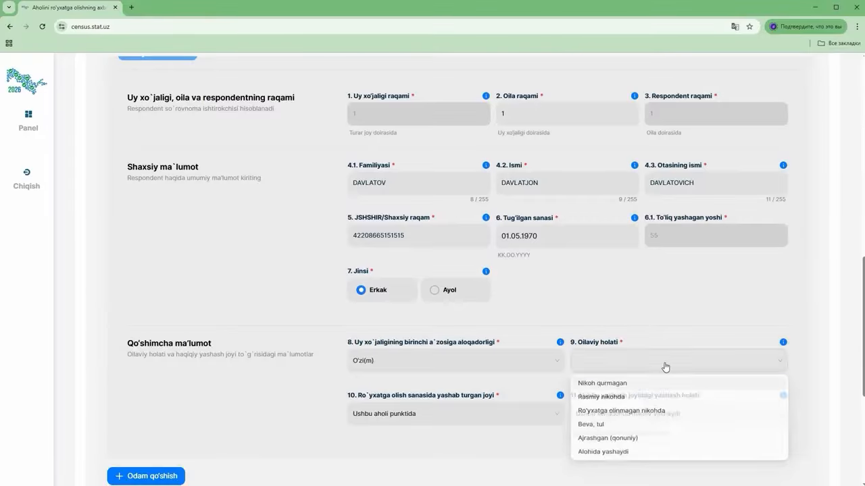
left_click(601, 397)
left_click(383, 418)
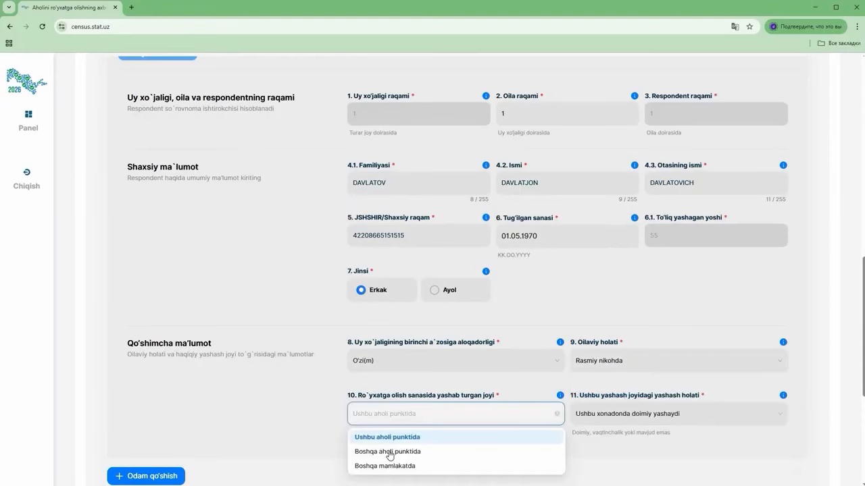
left_click(396, 452)
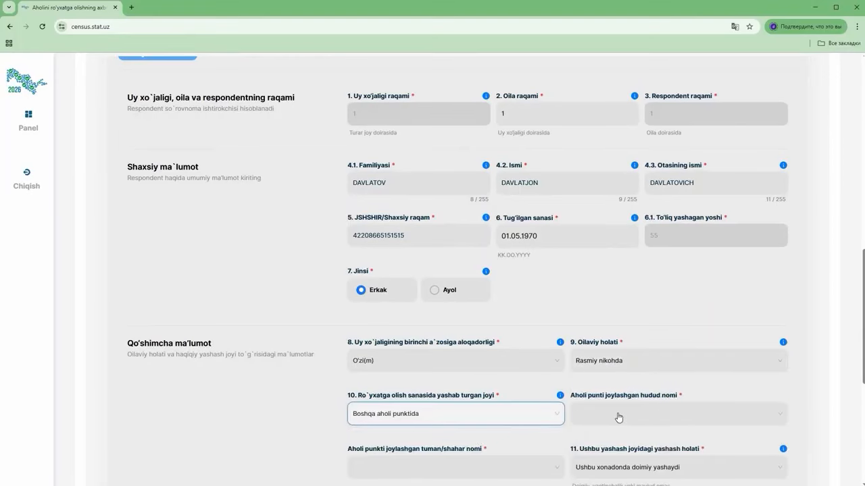
left_click(618, 418)
scroll(623, 357, "down", 2)
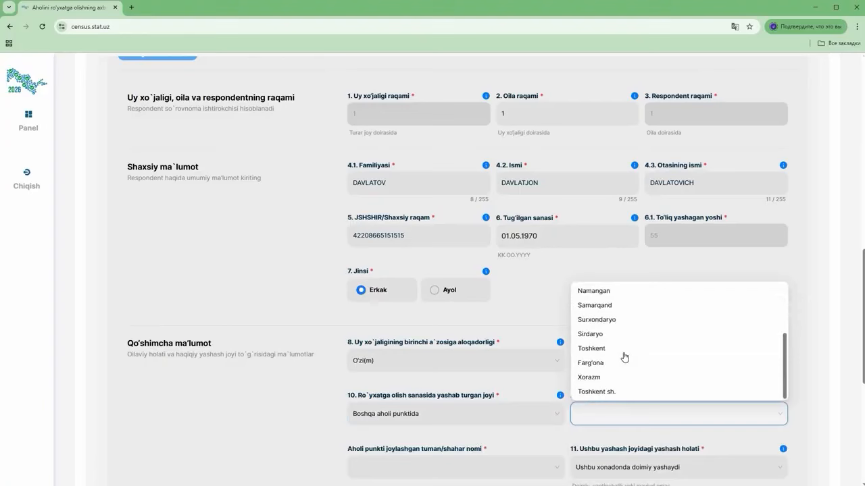
left_click(590, 334)
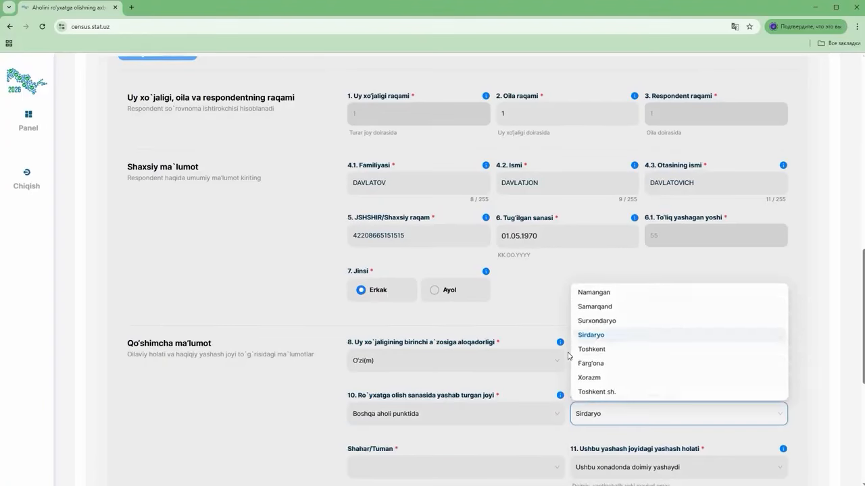
scroll(453, 414, "down", 1)
left_click(454, 420)
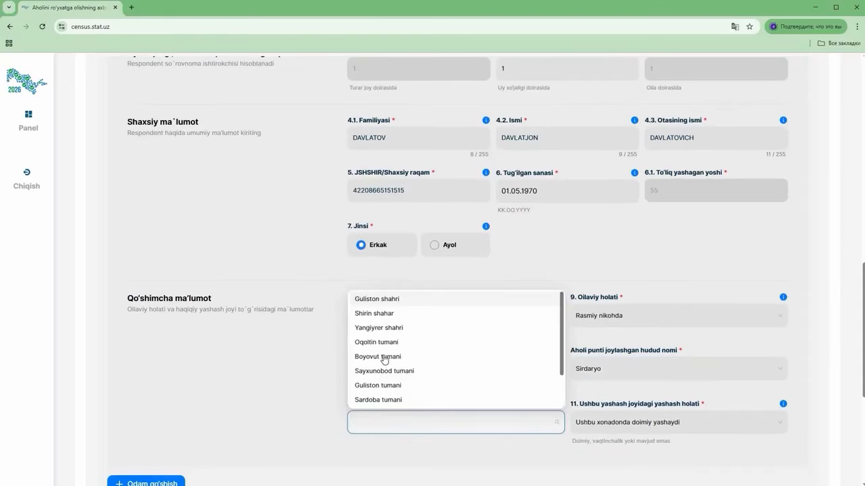
left_click(378, 328)
left_click(614, 424)
left_click(606, 315)
Mark him temporarily absent for Ish for 14 months
scroll(561, 436, "down", 1)
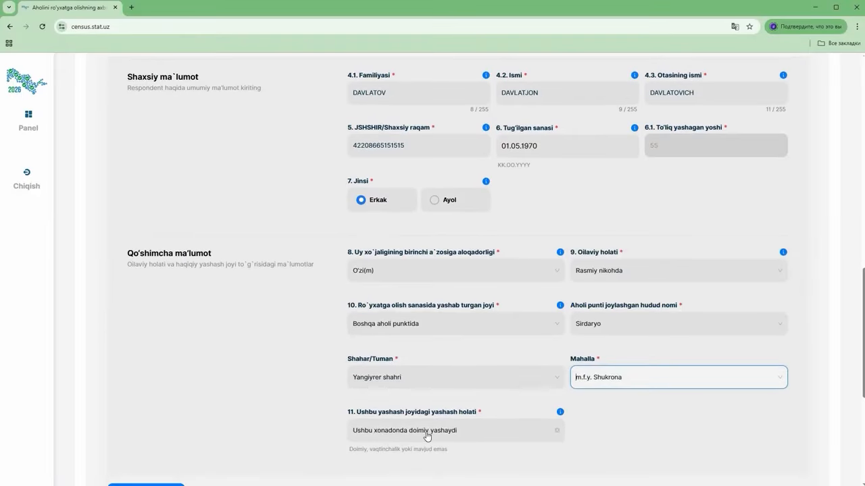
left_click(511, 435)
left_click(448, 414)
left_click(625, 432)
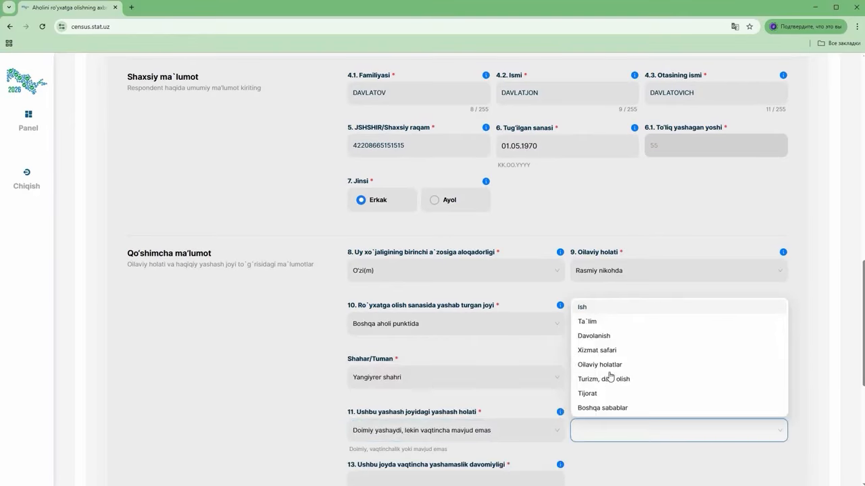
left_click(583, 308)
scroll(588, 406, "down", 1)
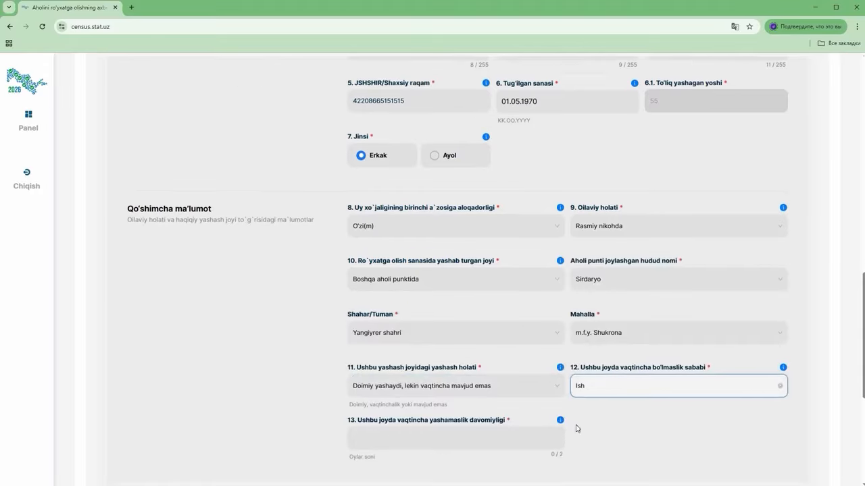
left_click(390, 439)
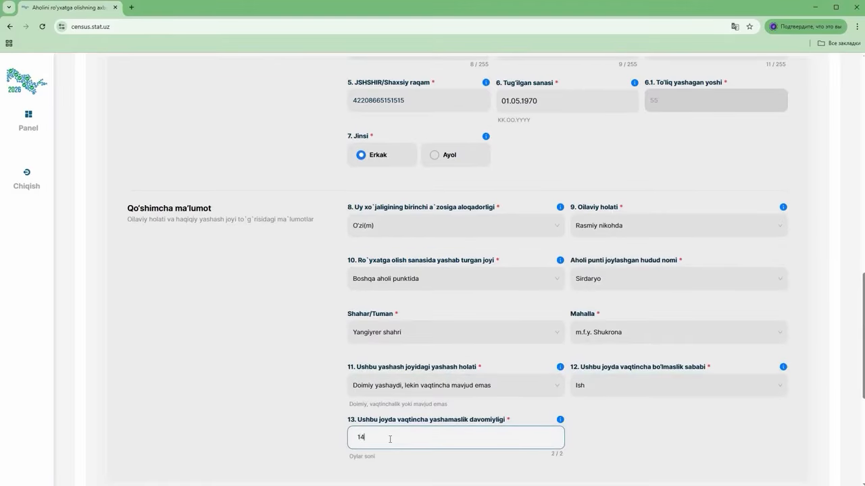
type("14")
scroll(382, 413, "up", 2)
left_click(382, 412)
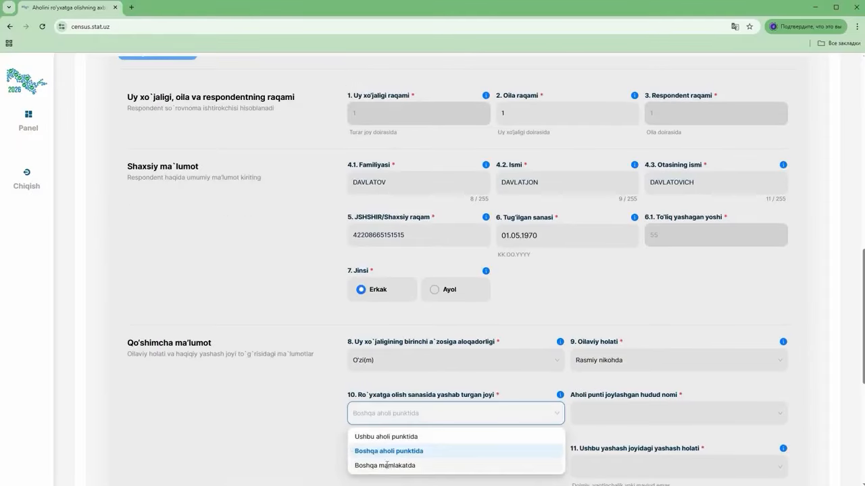
Change census-day residence to Boshqa mamlakatda: ROSSIYA FEDERATSIYASI, city MOSKVA
left_click(388, 465)
left_click(612, 414)
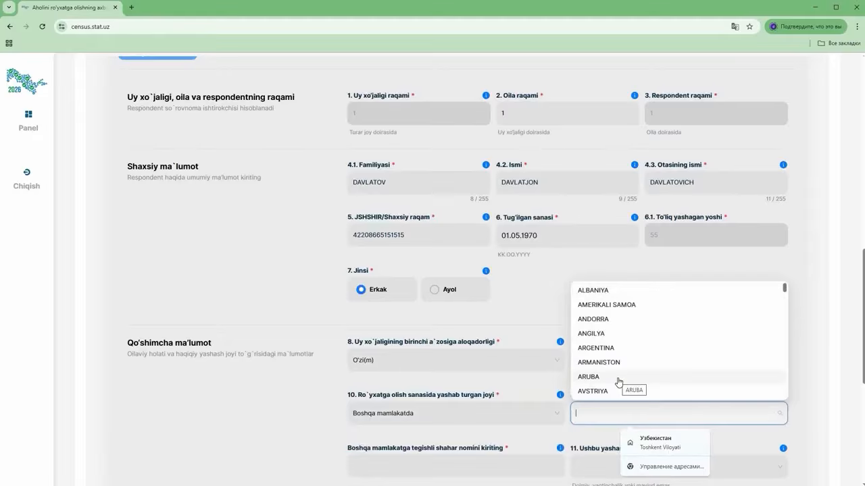
type("ro")
scroll(617, 381, "down", 2)
left_click(600, 313)
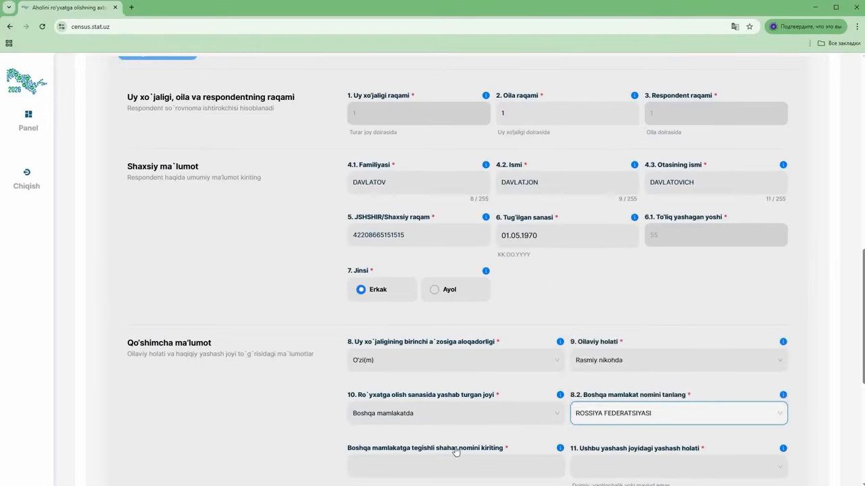
left_click(381, 465)
type("MOSKVA")
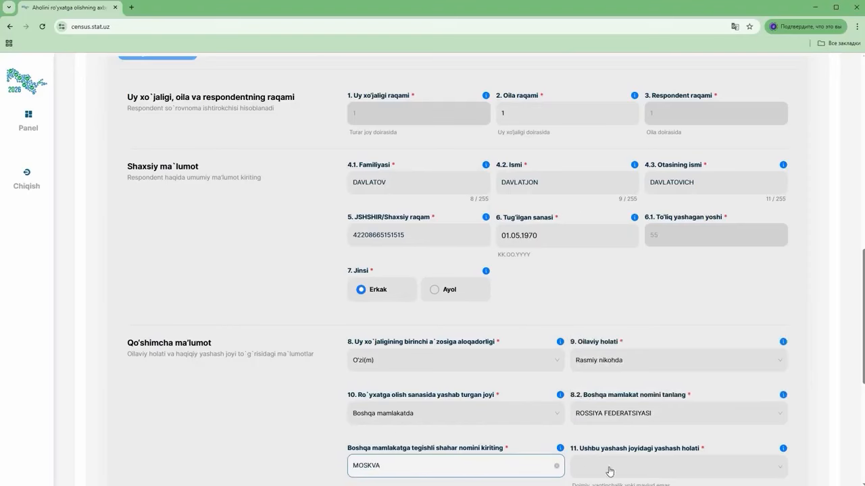
Mark the respondent temporarily absent for Davolanish for 6 months
left_click(645, 468)
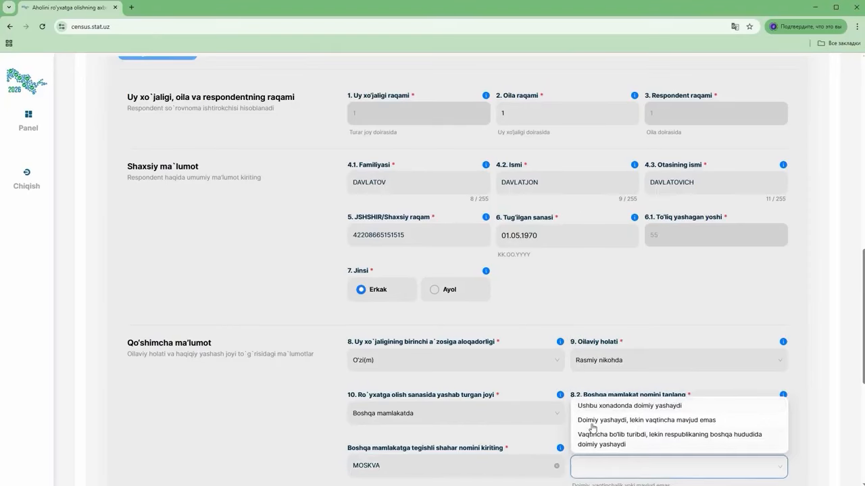
left_click(696, 421)
scroll(696, 422, "down", 2)
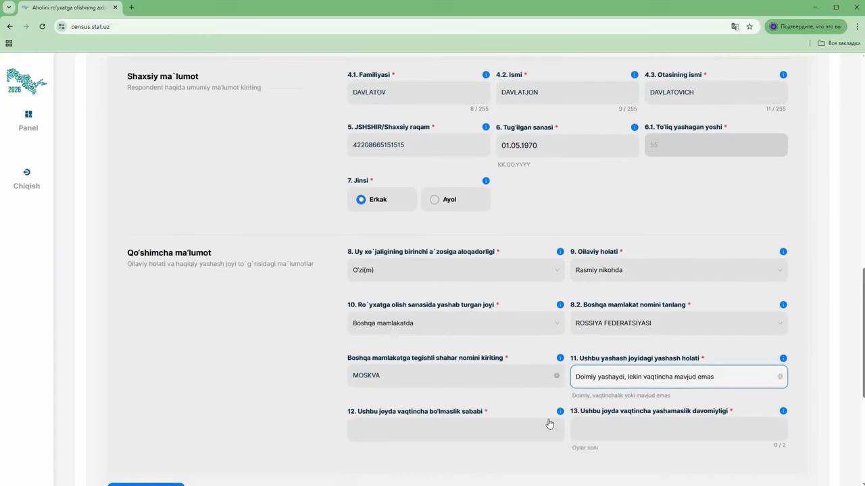
left_click(415, 429)
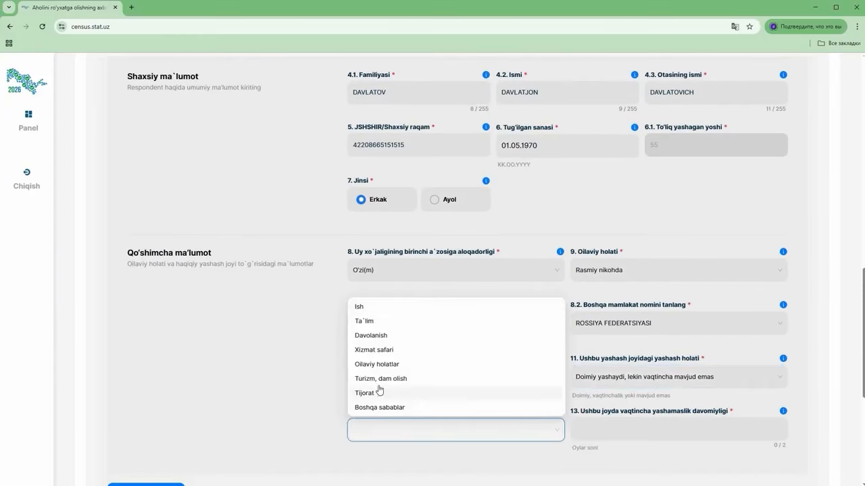
left_click(378, 336)
left_click(617, 427)
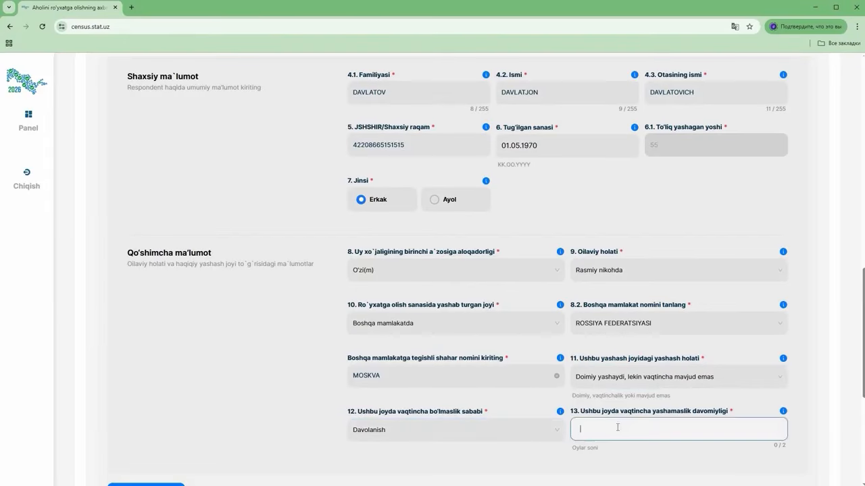
left_click(649, 457)
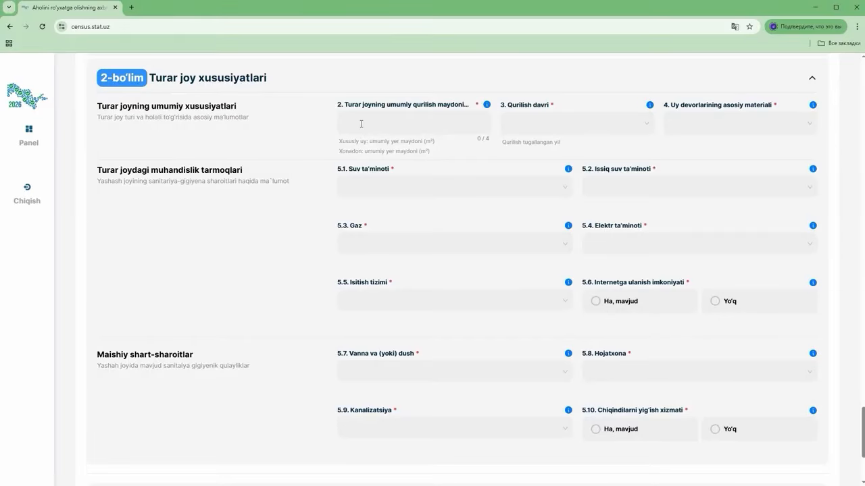
Enter a 400 m² floor area, built 1990-1999 yy, with Xom g'isht walls
left_click(362, 124)
type("400")
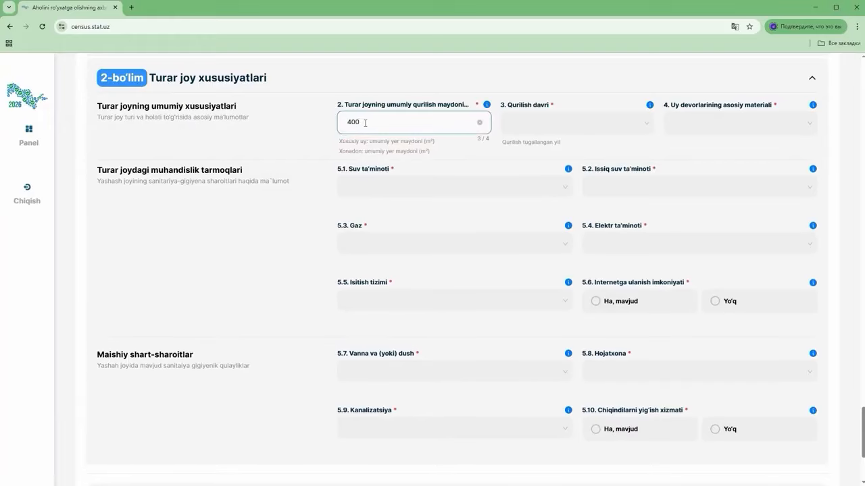
left_click(551, 143)
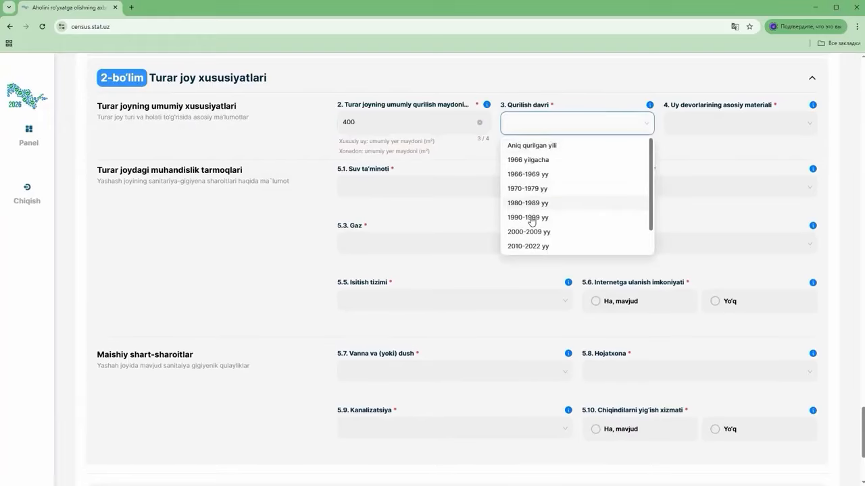
left_click(533, 218)
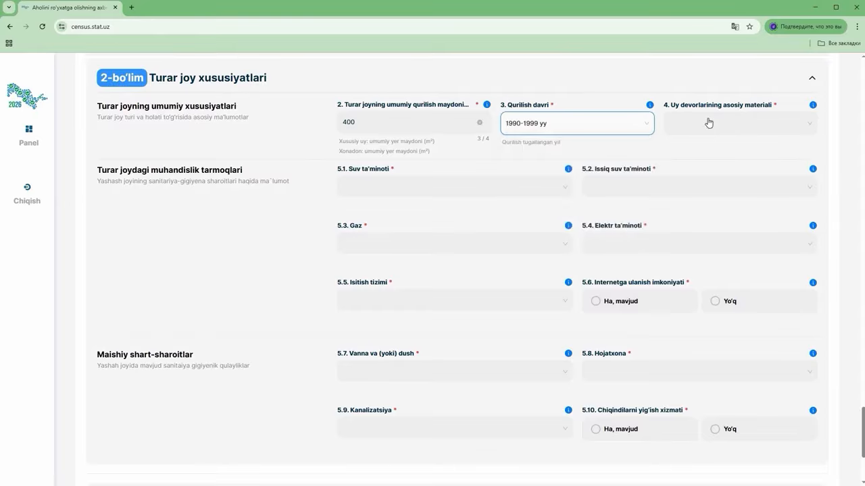
left_click(708, 123)
left_click(687, 159)
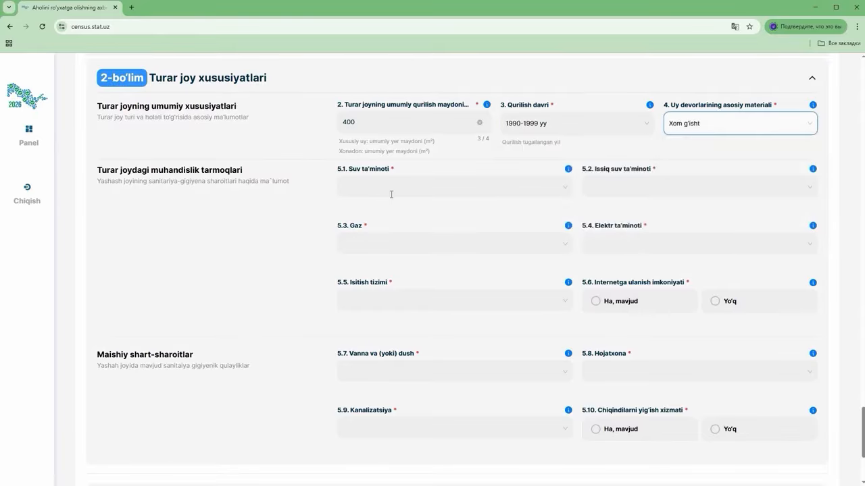
Set central water outside the house, individual hot water, Suyultirilgan gaz (ballon), central electricity
left_click(391, 195)
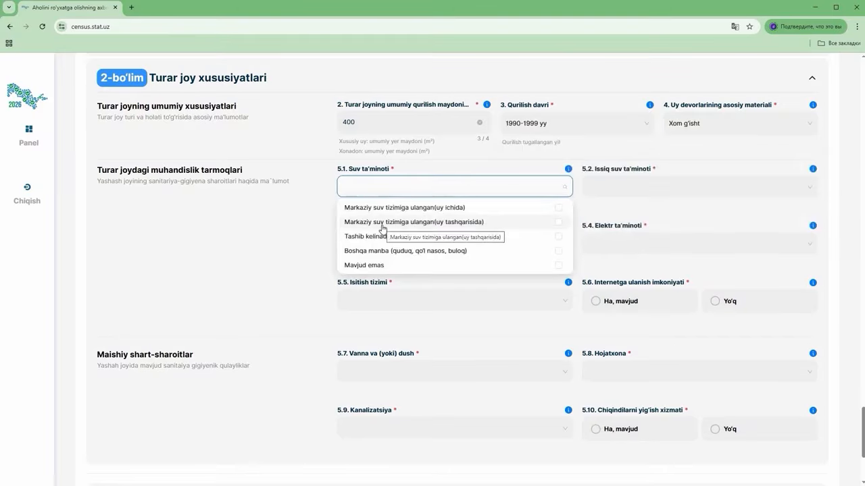
left_click(448, 223)
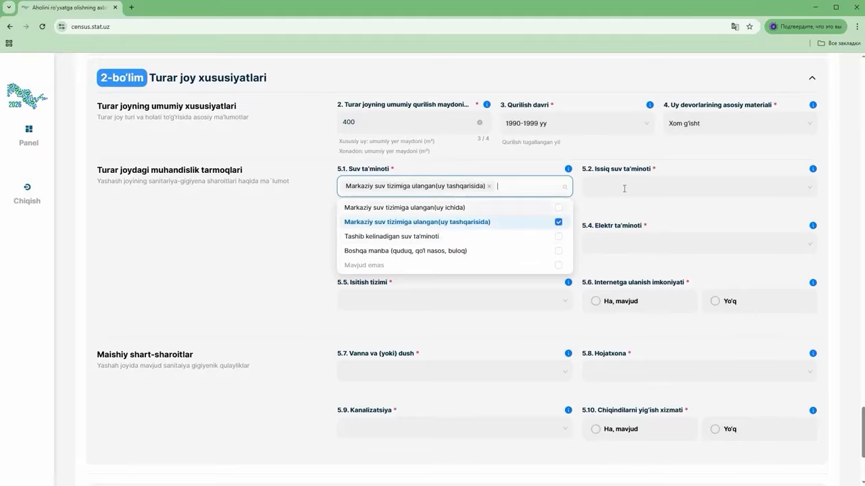
left_click(621, 185)
left_click(614, 222)
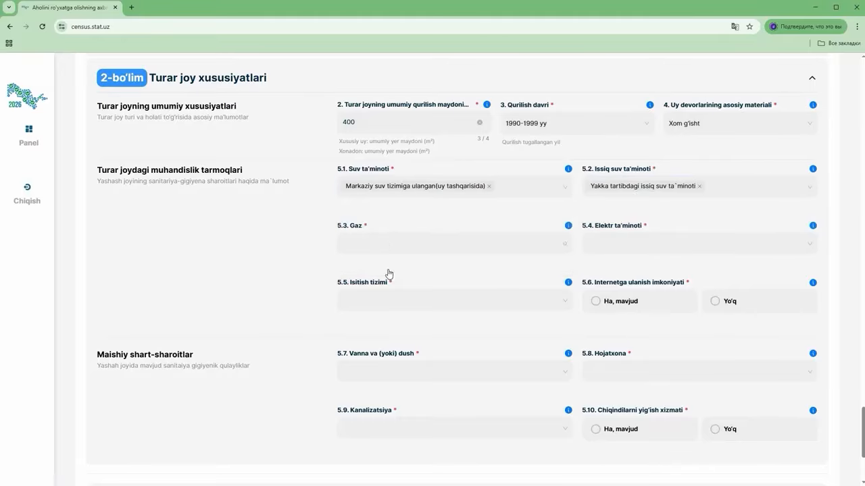
left_click(388, 243)
left_click(392, 278)
left_click(628, 243)
left_click(628, 264)
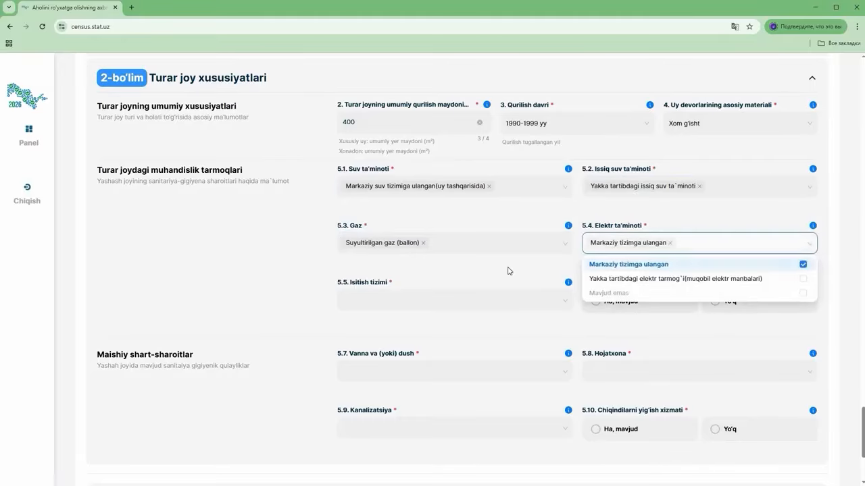
Set heating to Pech stove only and answer Ha to internet access
left_click(466, 301)
left_click(414, 350)
left_click(369, 323)
left_click(376, 322)
left_click(380, 337)
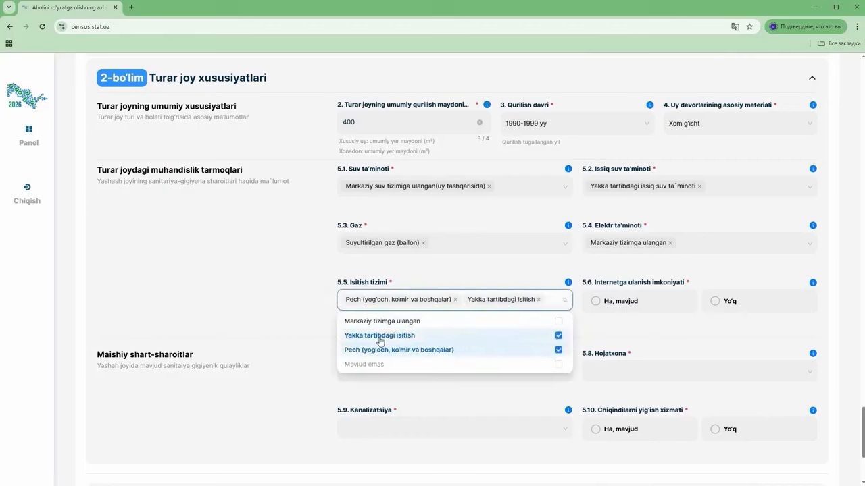
left_click(379, 336)
left_click(595, 301)
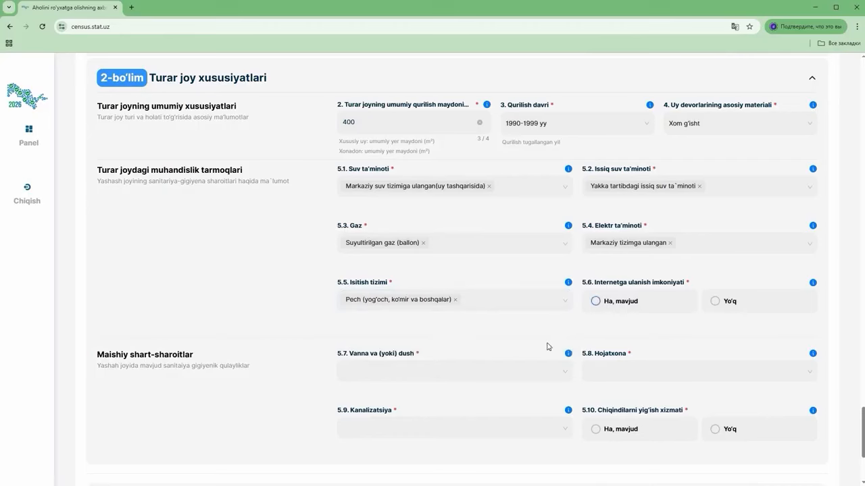
Choose Hammom (banya), pit and flushing toilets outside, Yakka tartibda sewerage, and waste collection Ha
left_click(372, 364)
left_click(362, 409)
left_click(612, 372)
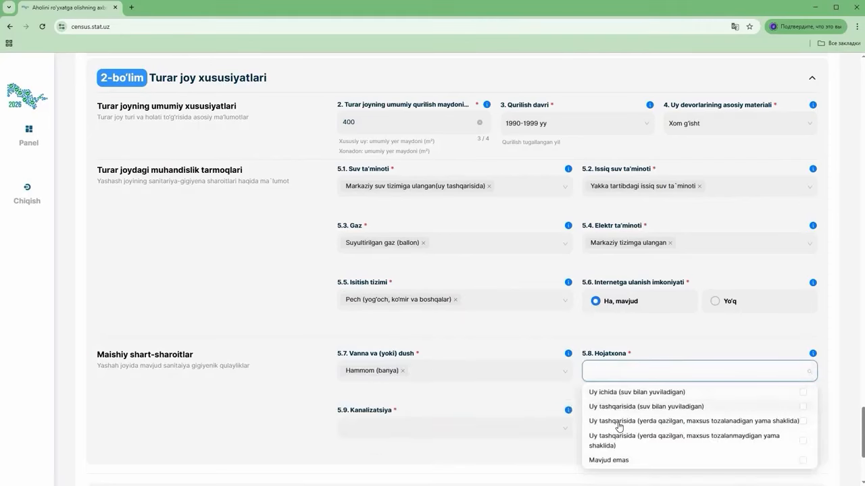
left_click(681, 421)
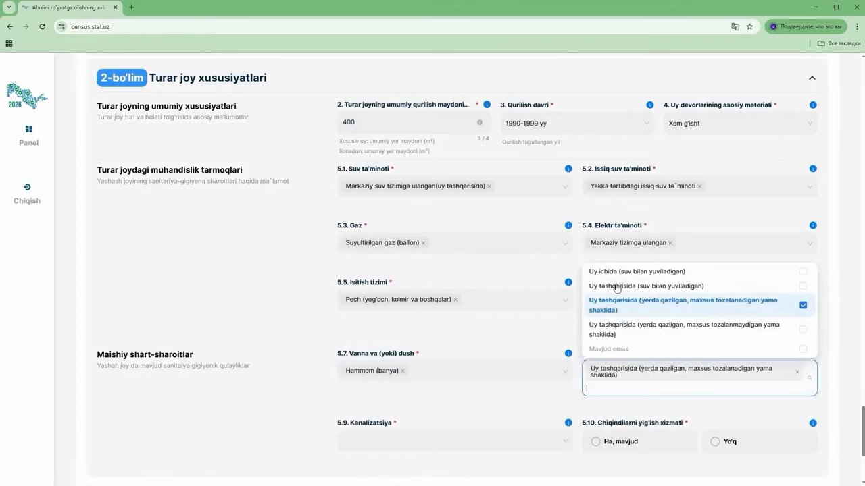
left_click(664, 287)
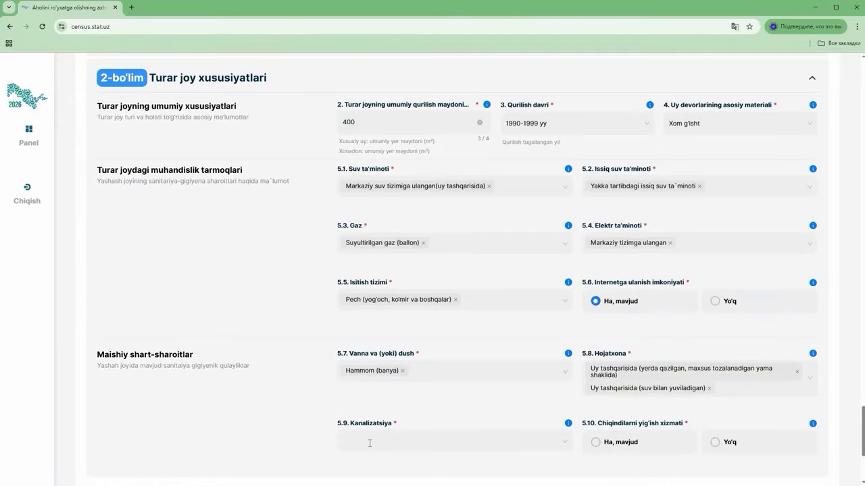
left_click(346, 441)
left_click(370, 405)
left_click(609, 445)
scroll(610, 446, "down", 3)
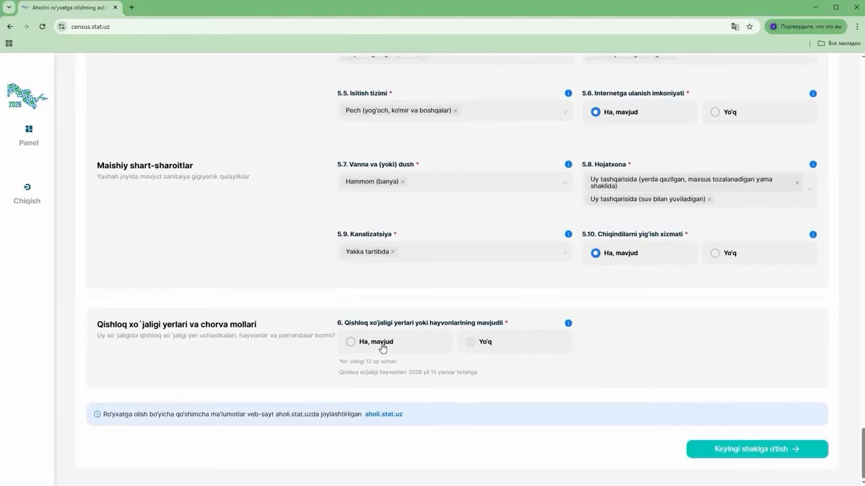
Answer 'Ha, mavjud' to question 6, set member 1.2 as farm manager in question 7, and save Form 1
left_click(355, 345)
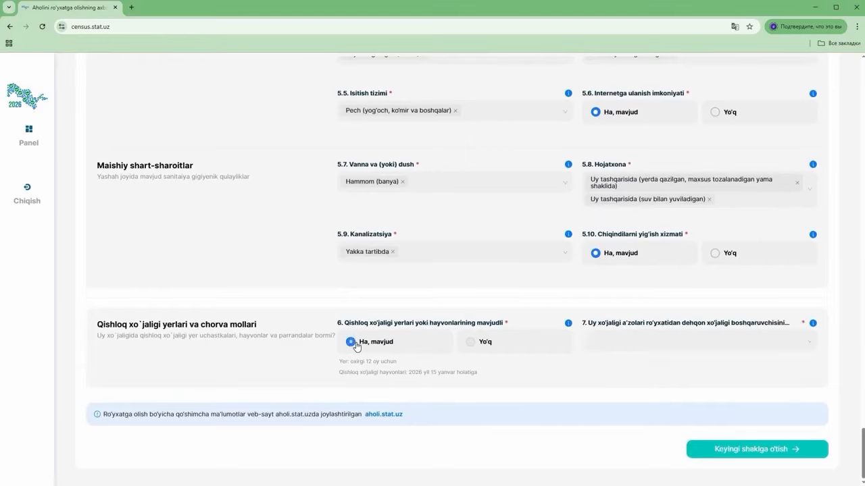
left_click(640, 342)
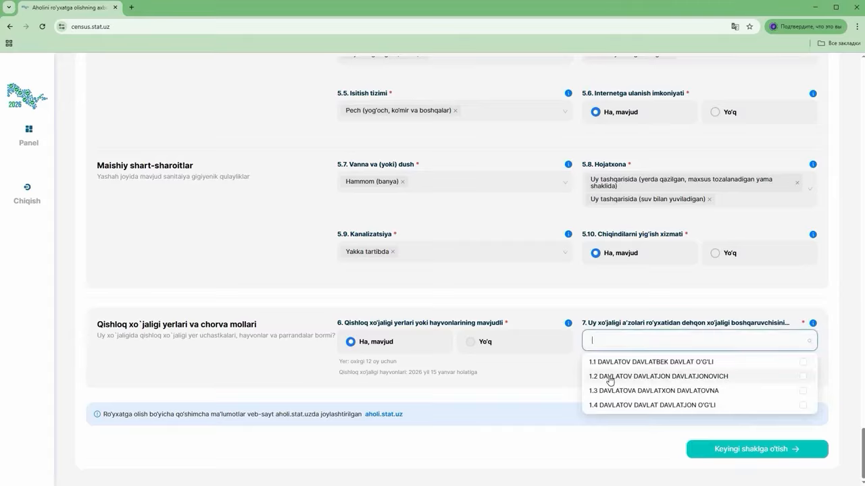
left_click(610, 381)
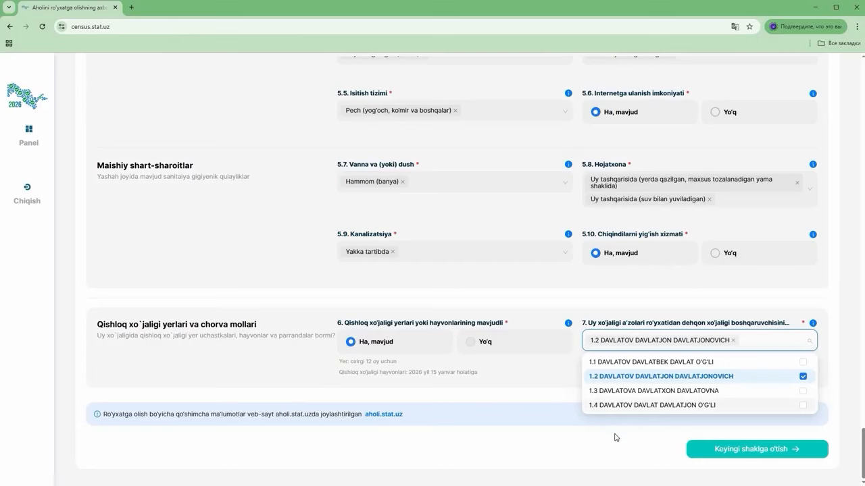
left_click(661, 444)
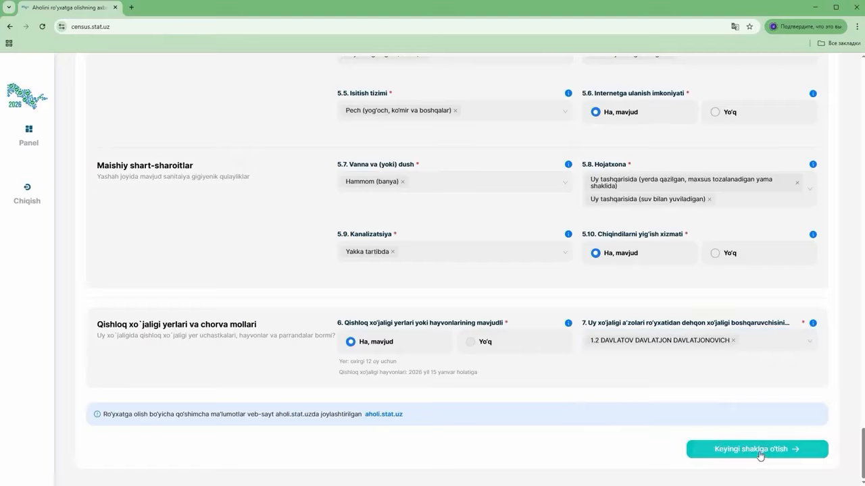
left_click(611, 341)
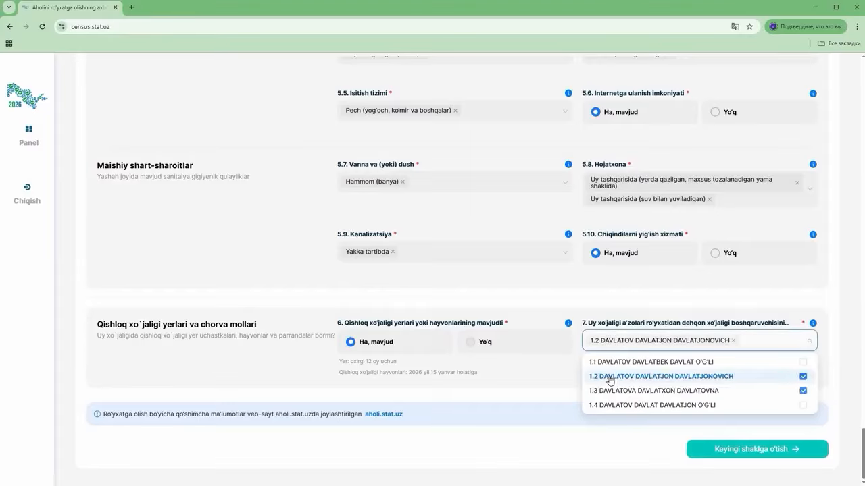
left_click(718, 449)
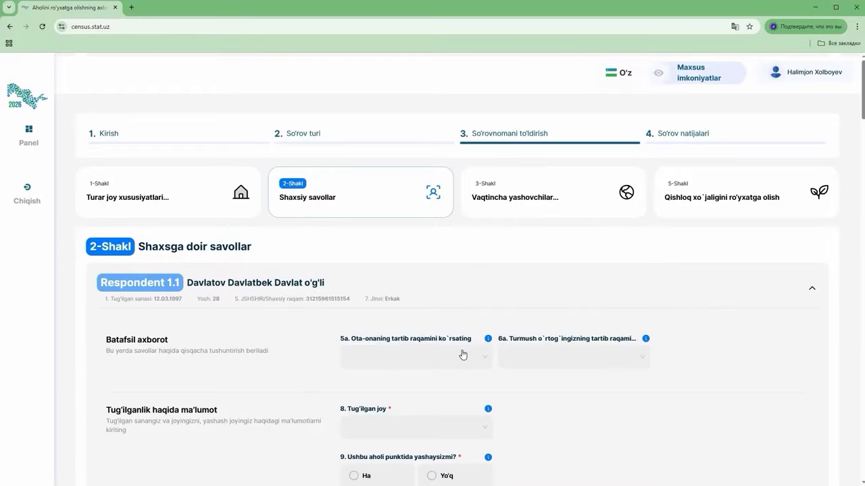
Link Respondent 1.1's parent in question 5a to household member 1.2
left_click(487, 340)
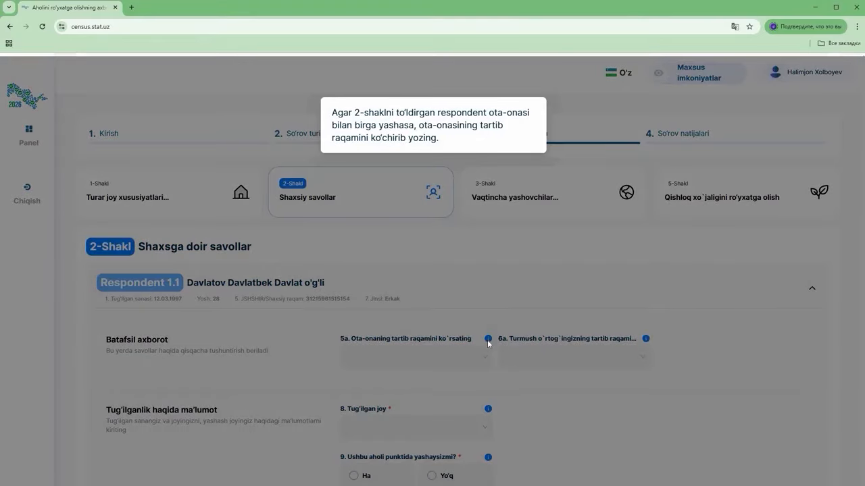
left_click(426, 358)
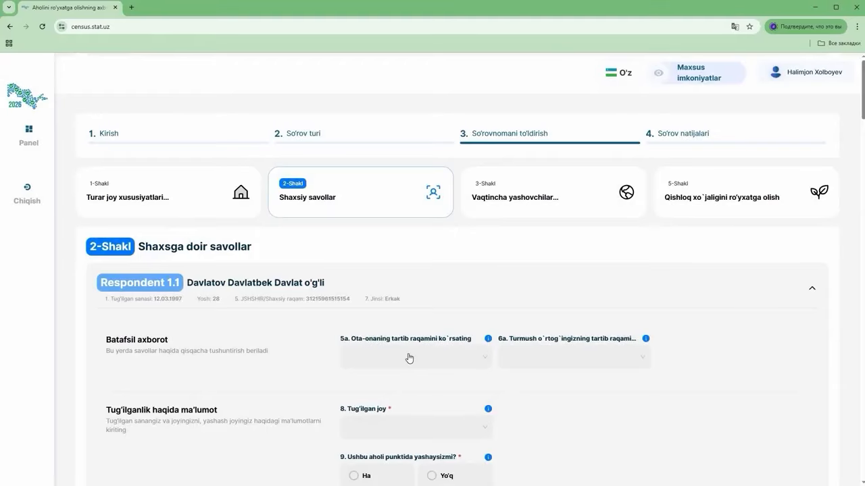
left_click(406, 358)
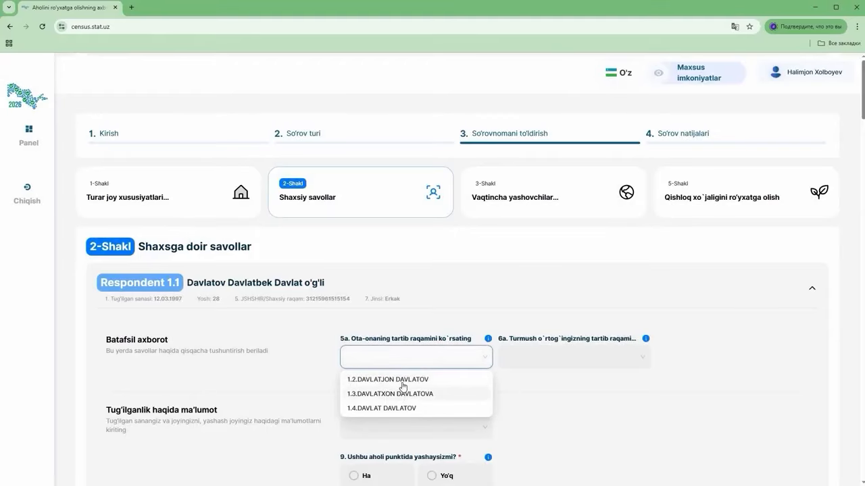
left_click(405, 380)
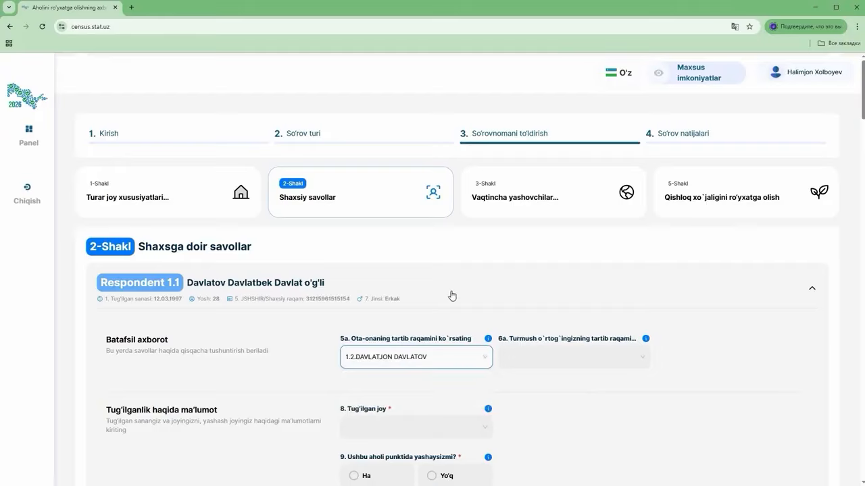
Set the birthplace to O'zbekiston Respublikasi, Farg'ona region, Rishton tumani
scroll(452, 296, "down", 2)
left_click(384, 297)
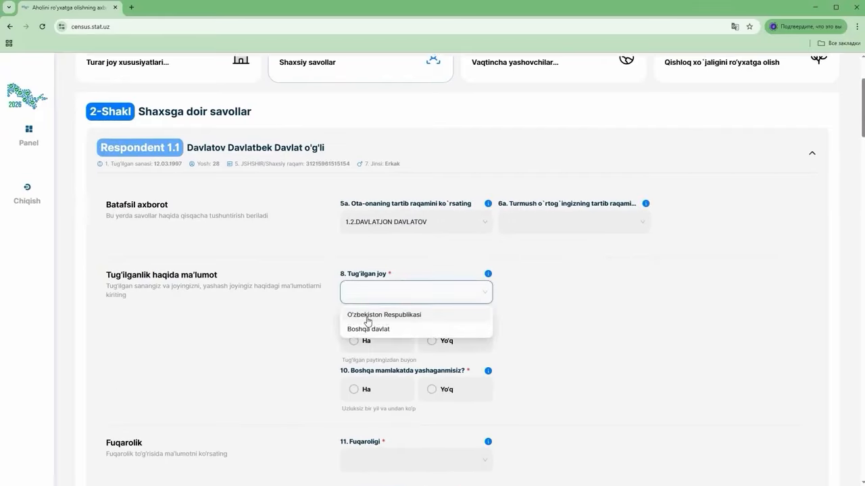
left_click(368, 316)
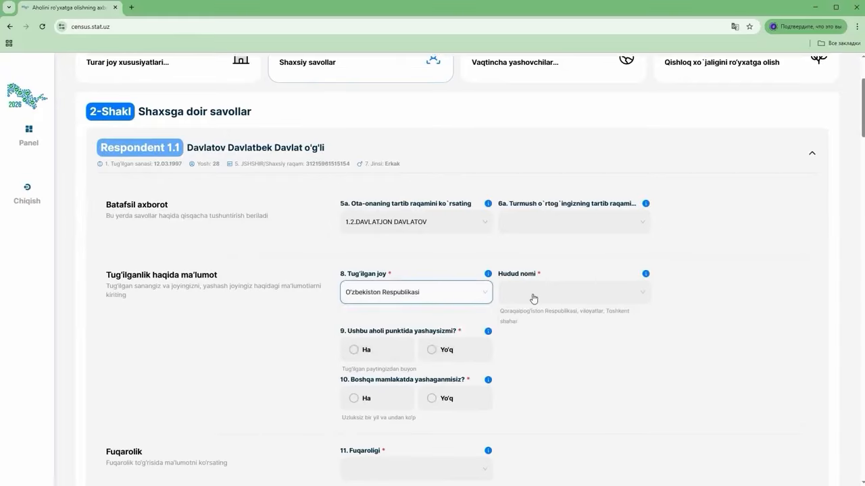
left_click(534, 299)
scroll(537, 377, "down", 3)
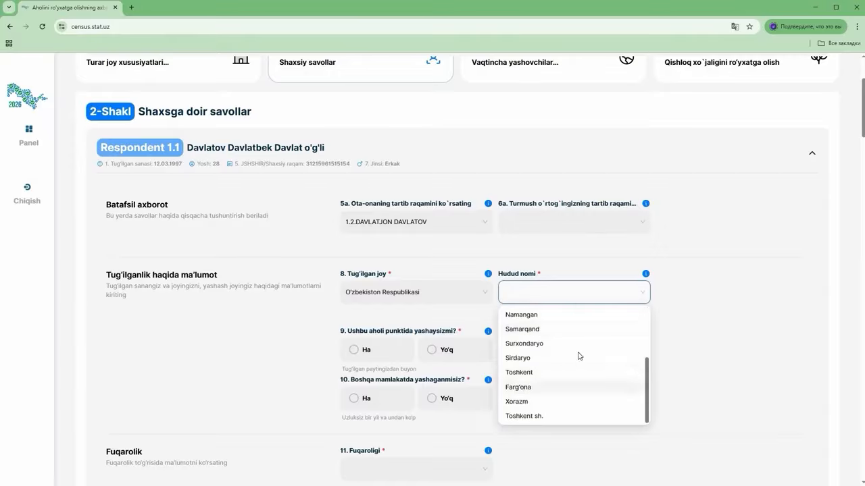
left_click(522, 388)
left_click(675, 287)
scroll(677, 395, "down", 1)
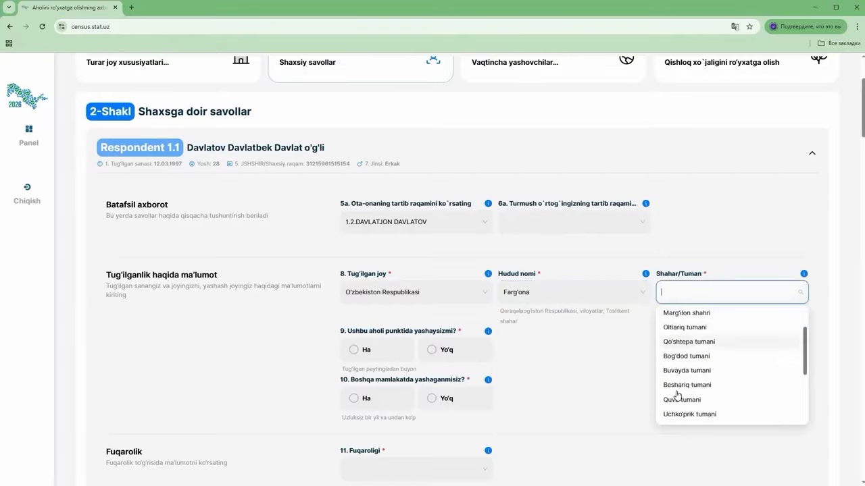
scroll(678, 396, "down", 1)
left_click(684, 383)
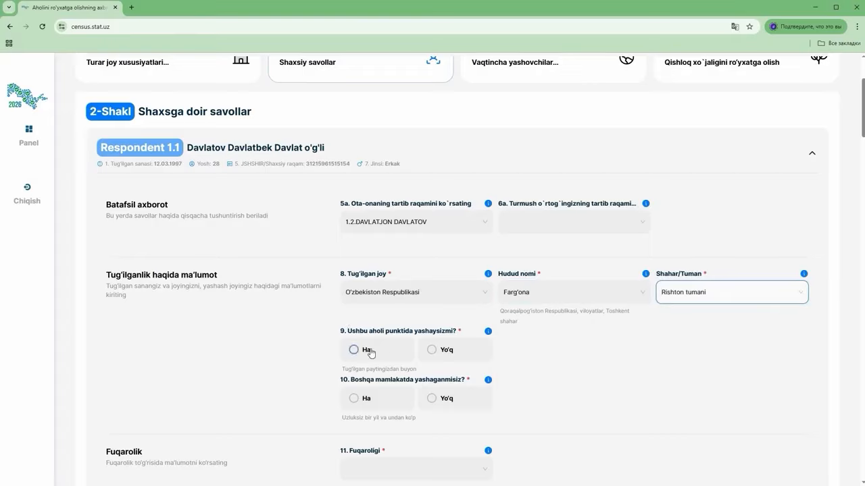
Fill question 9's arrival details (before 14.01.2025, from another country), then switch the answer to Ha
left_click(431, 350)
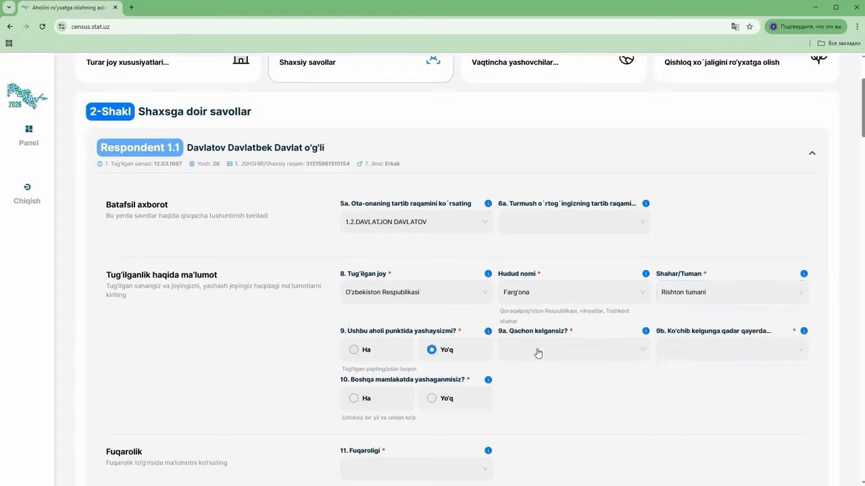
left_click(538, 354)
left_click(541, 372)
left_click(689, 349)
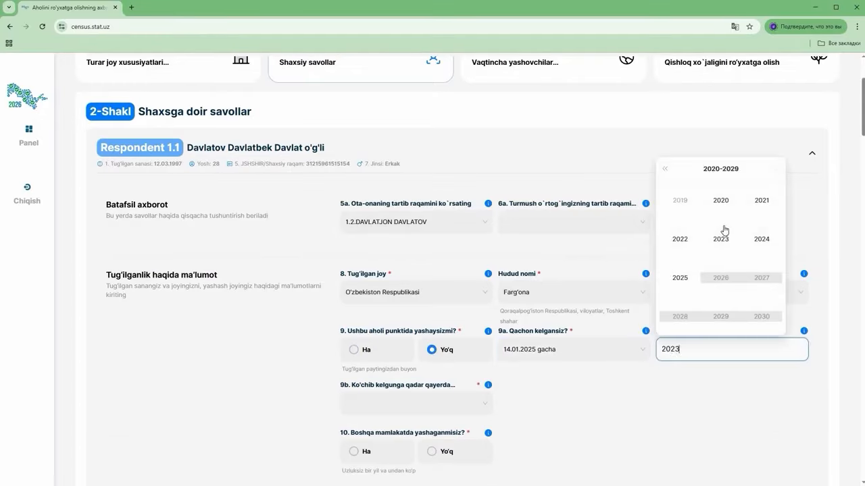
left_click(423, 401)
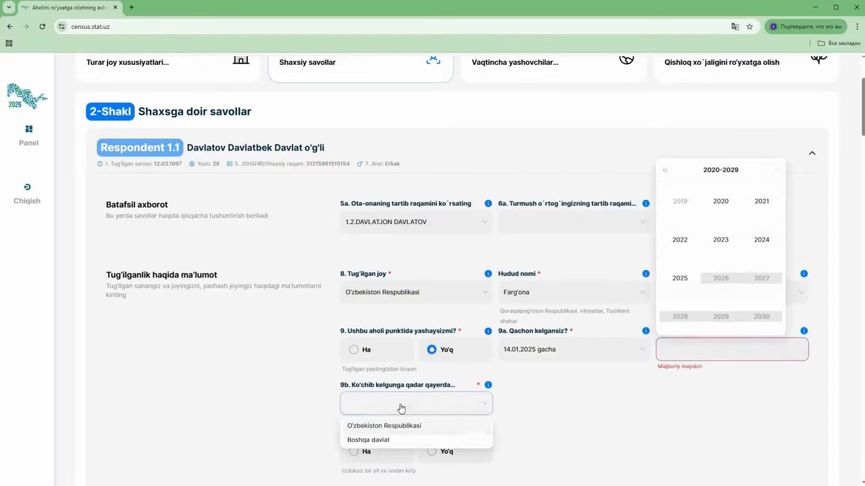
left_click(378, 441)
left_click(532, 405)
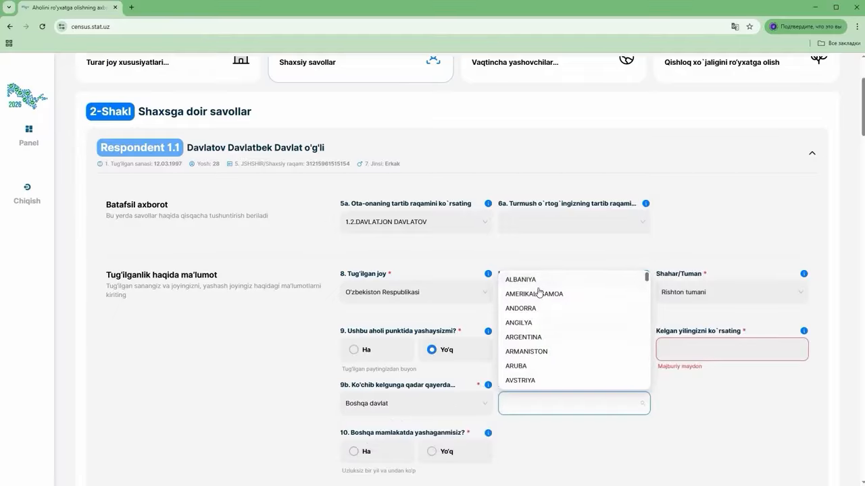
left_click(353, 349)
scroll(392, 325, "down", 2)
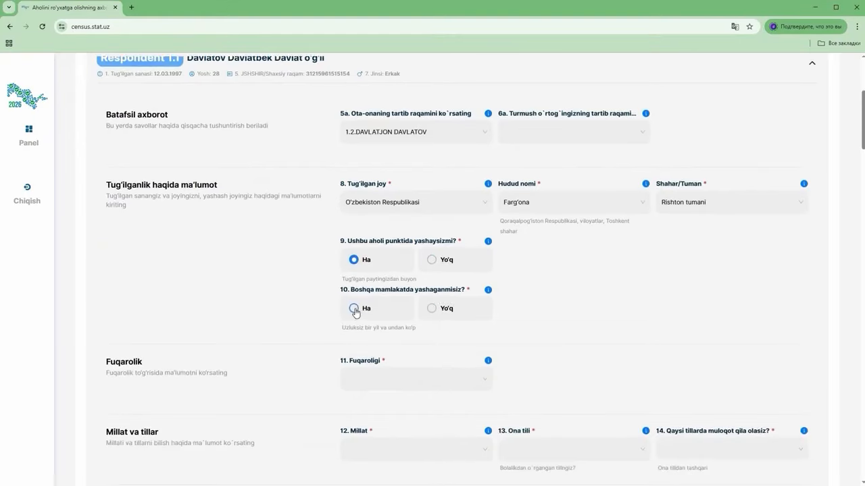
Fill the time-abroad question (Rossiya, 2024, Xizmat safari, 2025), then change the answer to Yo'q
left_click(354, 309)
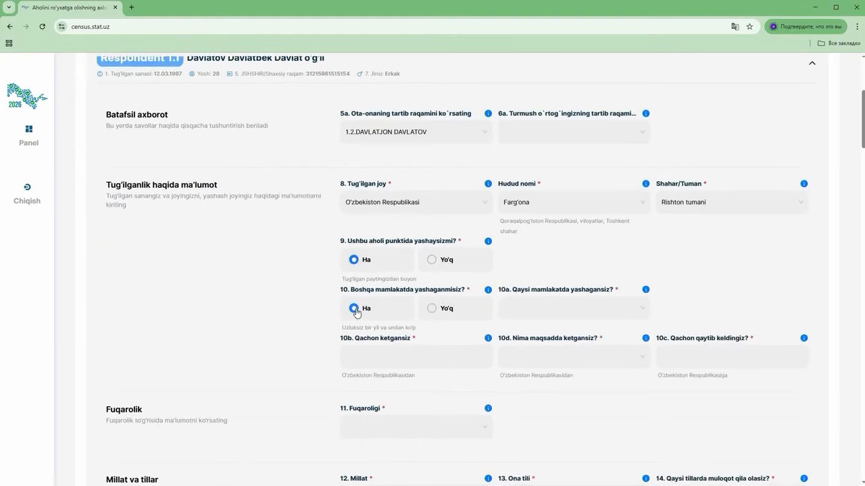
left_click(546, 309)
left_click(517, 330)
left_click(386, 360)
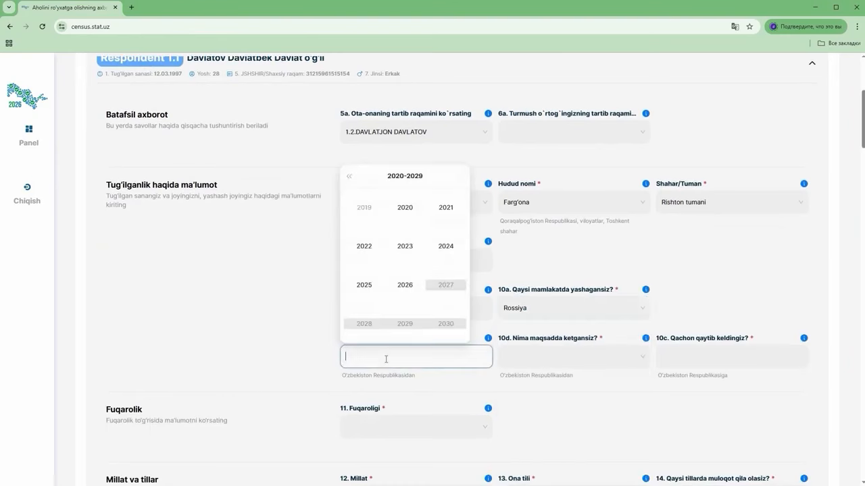
left_click(446, 246)
left_click(533, 358)
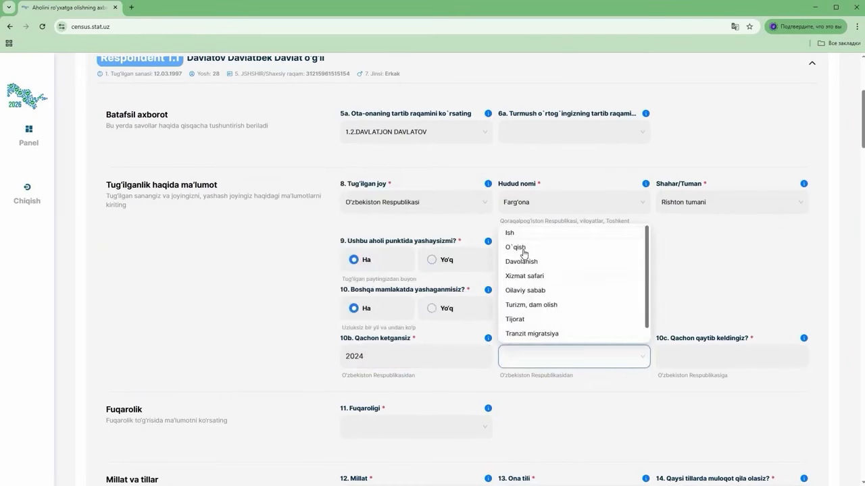
left_click(524, 276)
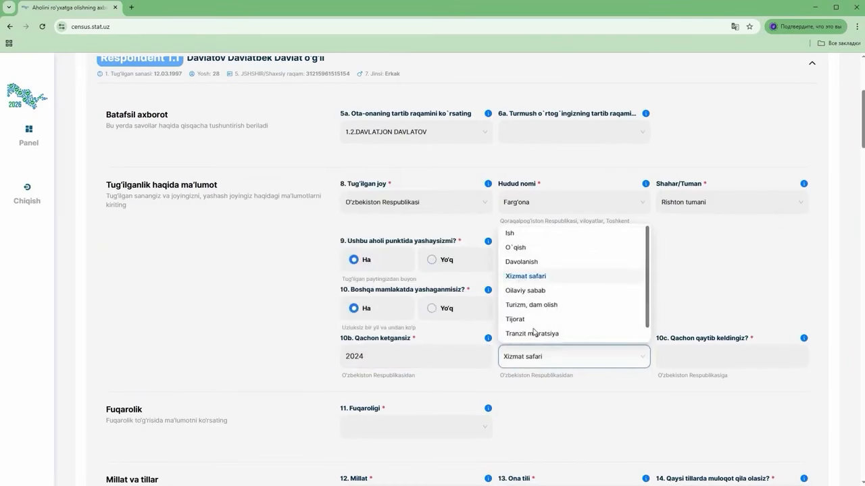
left_click(692, 352)
left_click(680, 286)
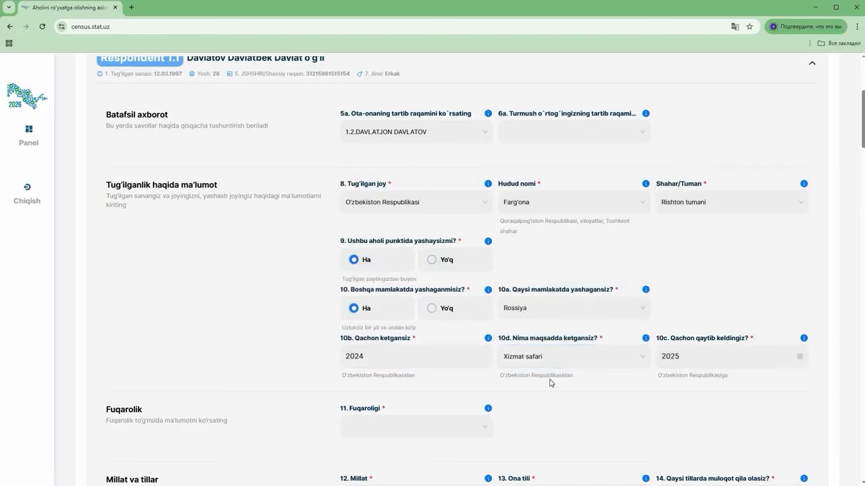
left_click(430, 309)
Set citizenship to O'zbekiston Respublikasi, and nationality and mother tongue to O'zbek
left_click(373, 385)
left_click(375, 402)
scroll(369, 360, "down", 1)
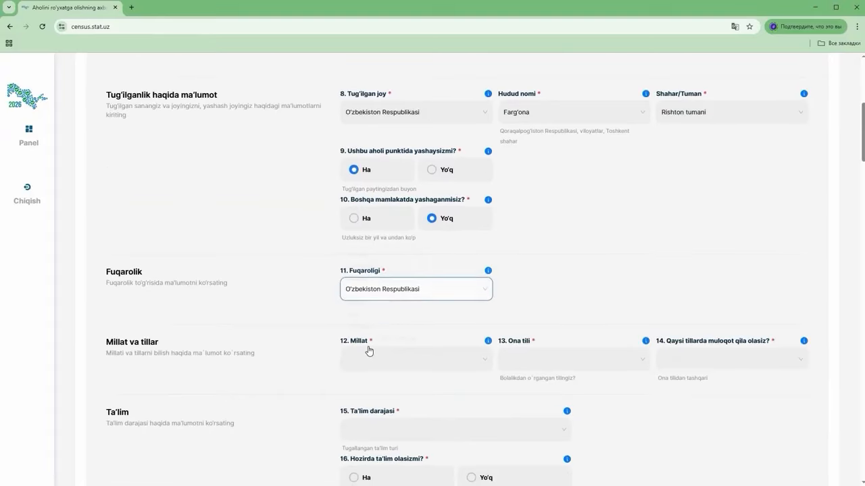
left_click(369, 361)
left_click(361, 236)
left_click(529, 360)
left_click(514, 238)
Add Rus and Ingliz as other spoken languages
left_click(705, 358)
left_click(682, 321)
scroll(743, 324, "down", 1)
left_click(792, 322)
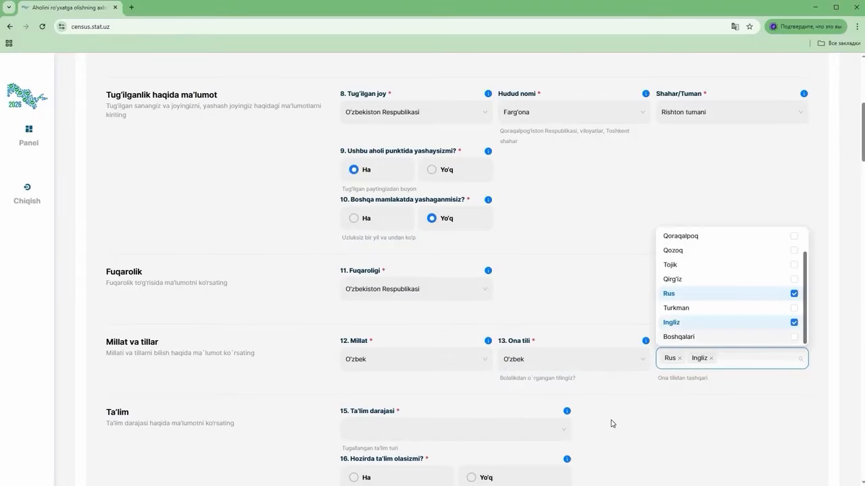
left_click(613, 423)
scroll(419, 293, "down", 2)
Set education level to Bakalavr and answer Yo'q to currently studying
left_click(366, 294)
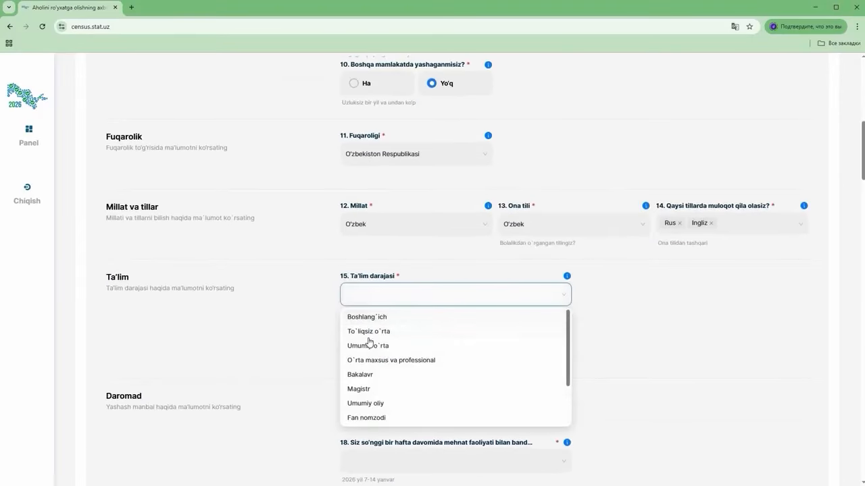
left_click(364, 376)
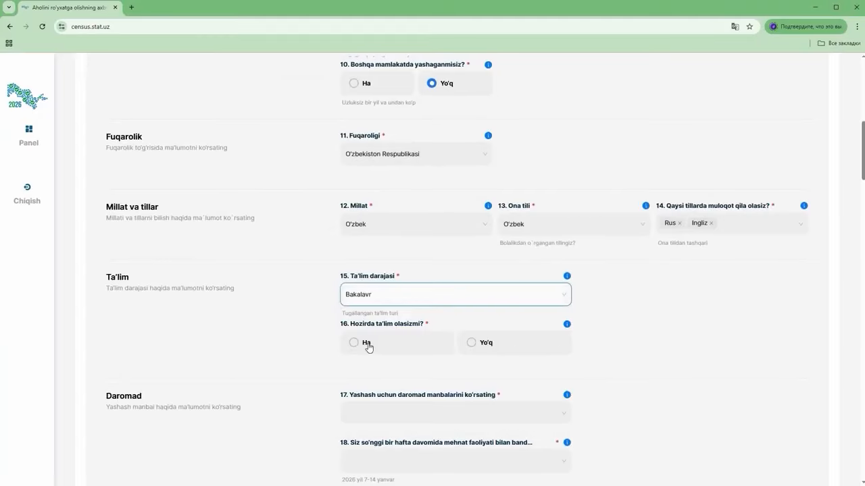
left_click(367, 343)
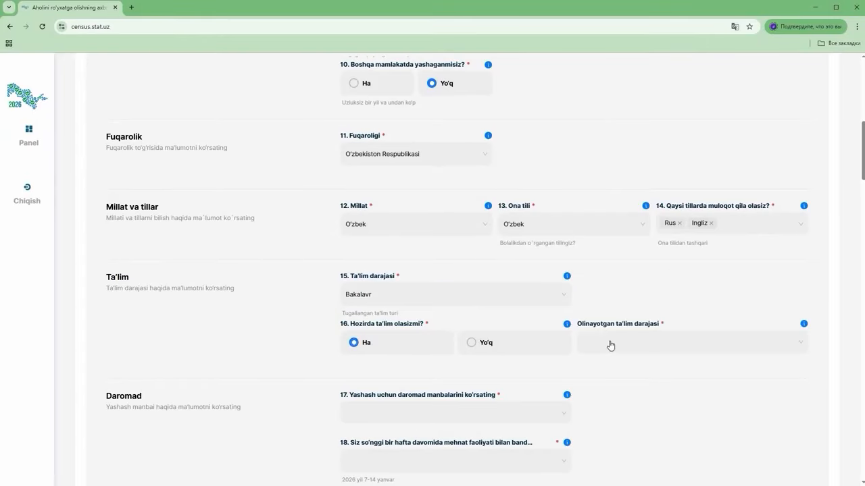
left_click(610, 344)
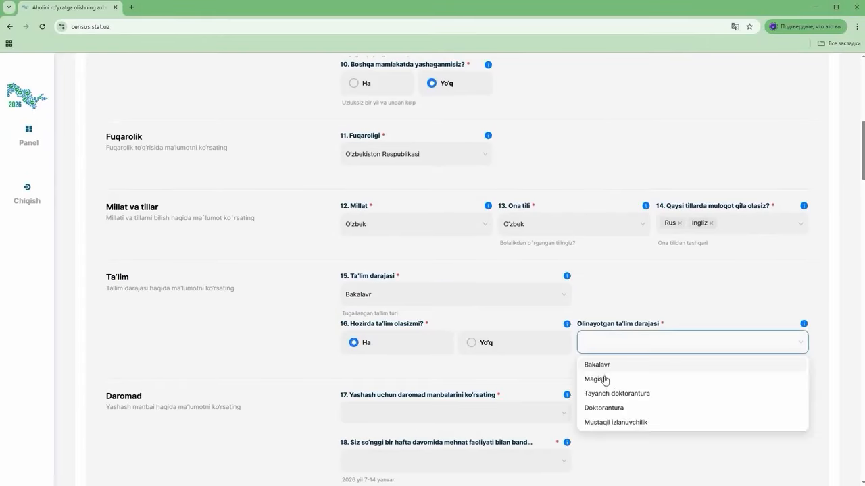
left_click(492, 351)
scroll(471, 342, "down", 2)
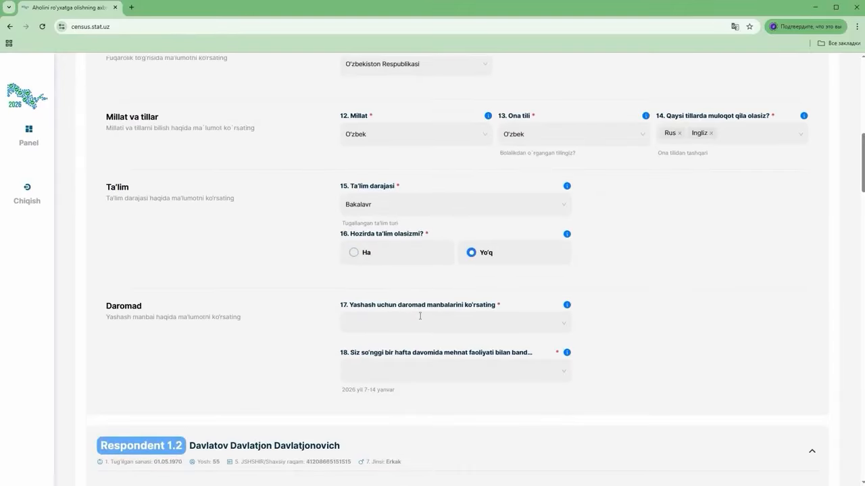
Select Ish haqidan and Tadbirkorlik as income sources, with Ish haqidan as the main one
left_click(378, 326)
left_click(365, 346)
left_click(360, 359)
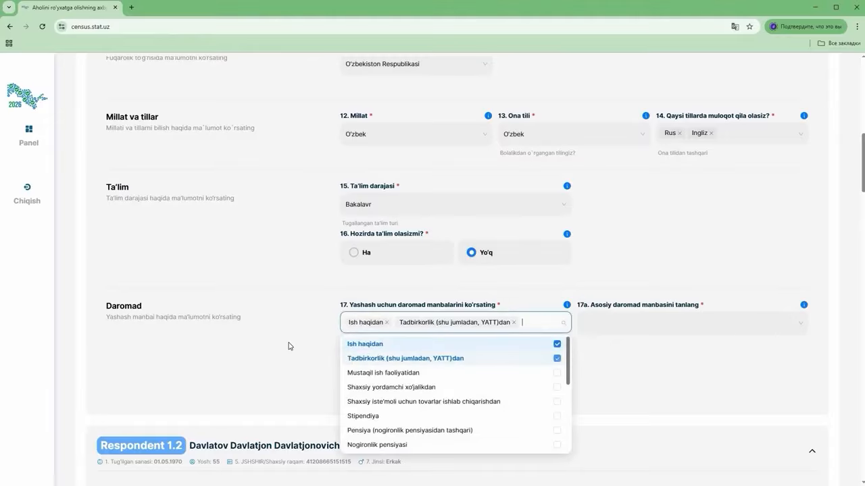
left_click(289, 346)
left_click(612, 325)
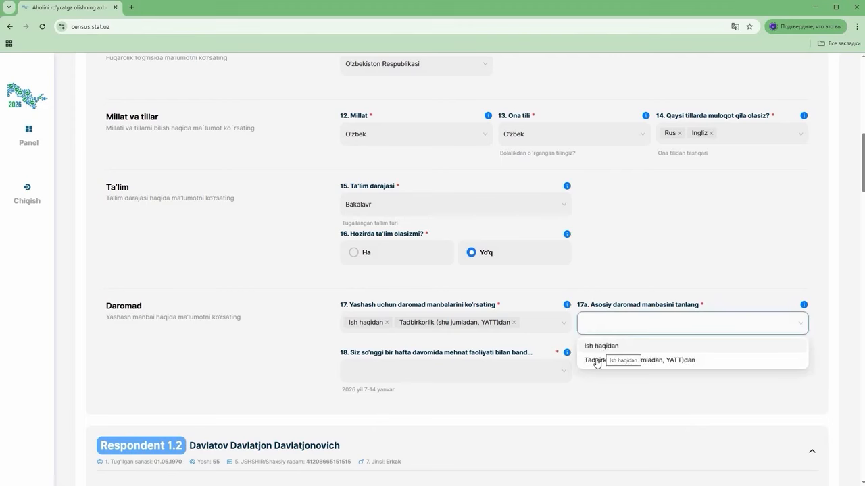
left_click(382, 375)
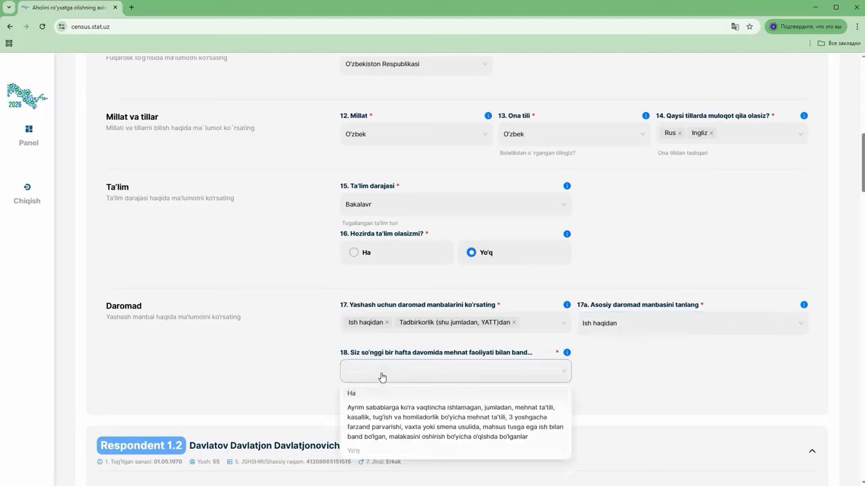
Answer Ha to working last week, at an enterprise or organisation as Yollanib ishlovchi xodim
left_click(378, 392)
scroll(521, 347, "down", 1)
left_click(388, 376)
left_click(368, 259)
left_click(539, 374)
left_click(540, 255)
left_click(678, 374)
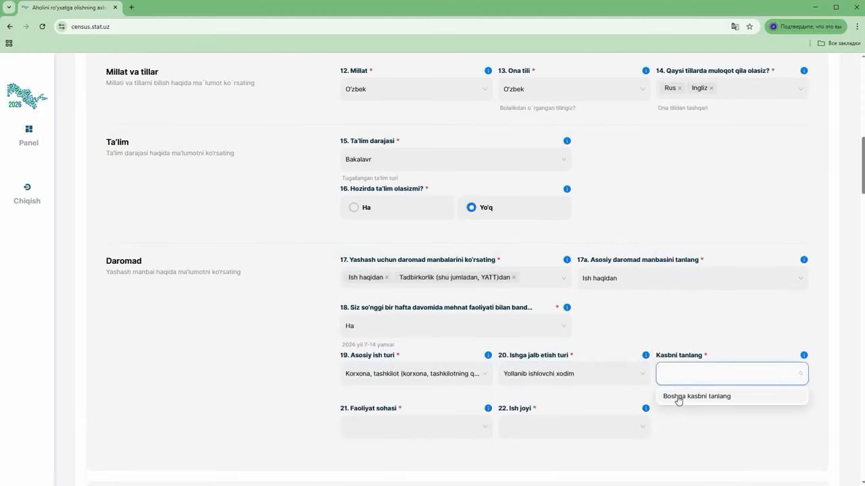
Specify the occupation as BUXGALTER
left_click(682, 396)
left_click(800, 374)
left_click(699, 396)
left_click(410, 426)
left_click(410, 378)
left_click(481, 427)
left_click(411, 392)
Set the activity sector to Qurilish and the workplace to another settlement in Farg'ona
left_click(541, 430)
scroll(540, 310, "down", 1)
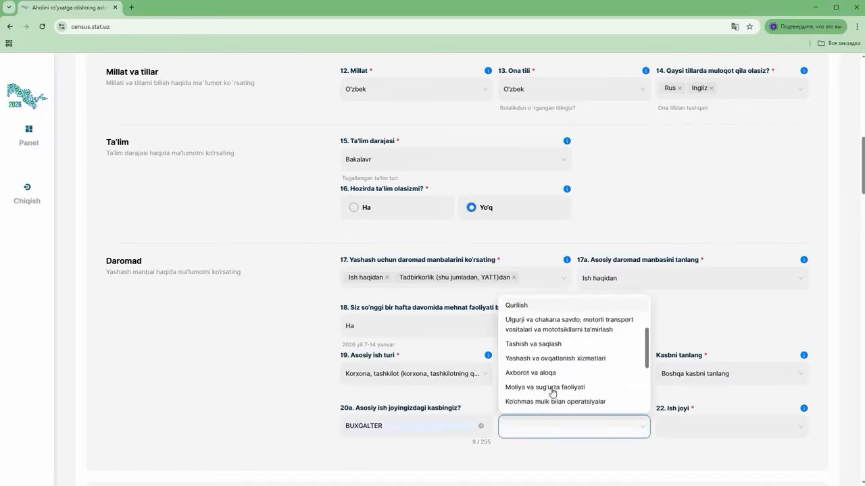
left_click(520, 352)
left_click(679, 431)
left_click(718, 381)
scroll(589, 456, "down", 1)
left_click(414, 429)
left_click(367, 384)
left_click(525, 423)
left_click(574, 379)
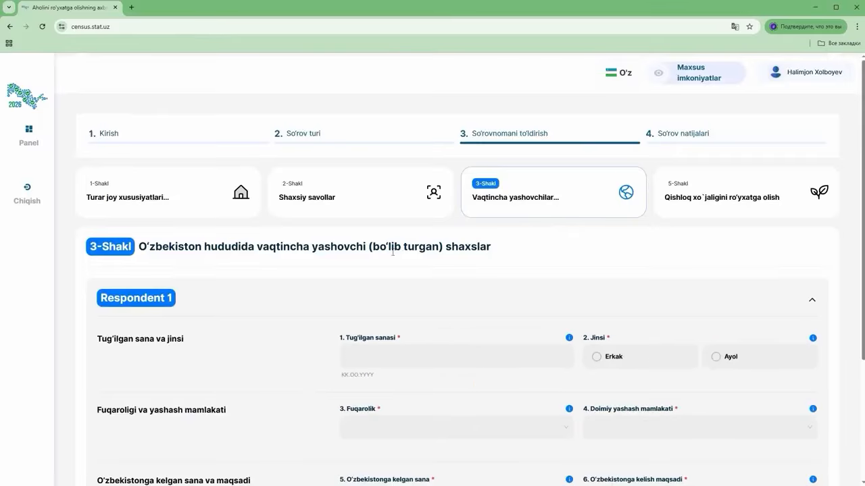
scroll(519, 262, "down", 1)
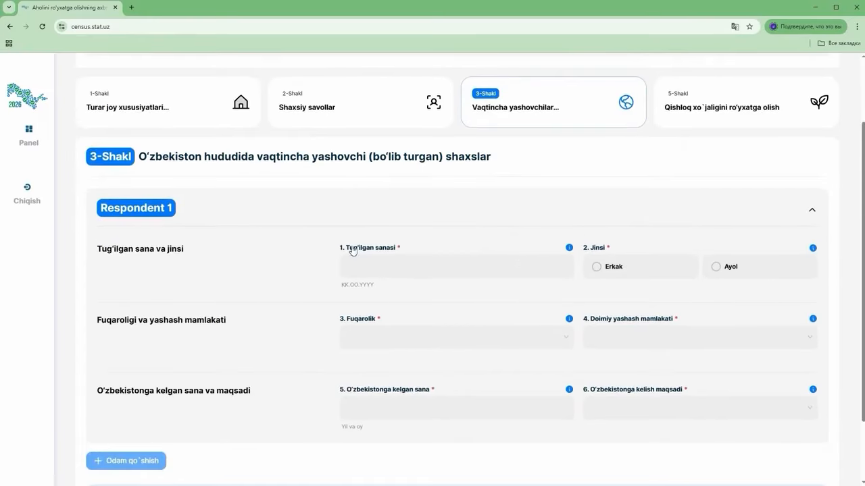
left_click(402, 263)
type("02.08.1992")
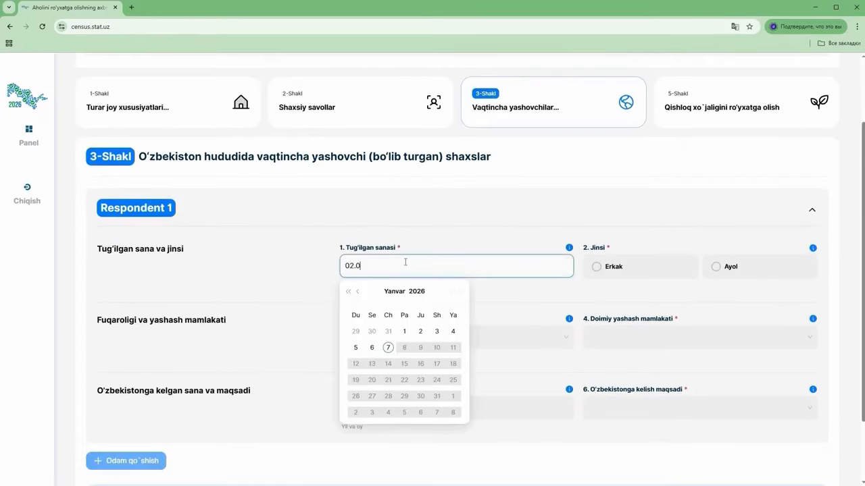
left_click(614, 268)
Set both citizenship and permanent residence country to QOZOG'ISTON
left_click(368, 340)
scroll(405, 419, "down", 5)
scroll(406, 420, "down", 10)
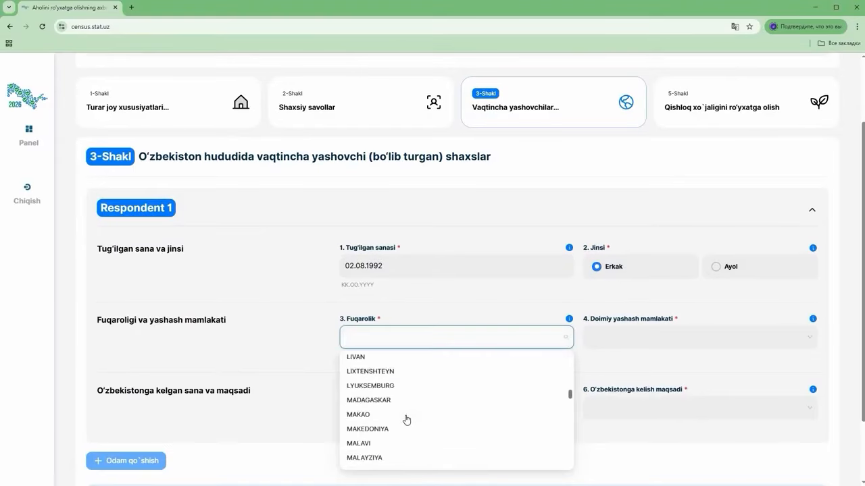
scroll(407, 420, "down", 10)
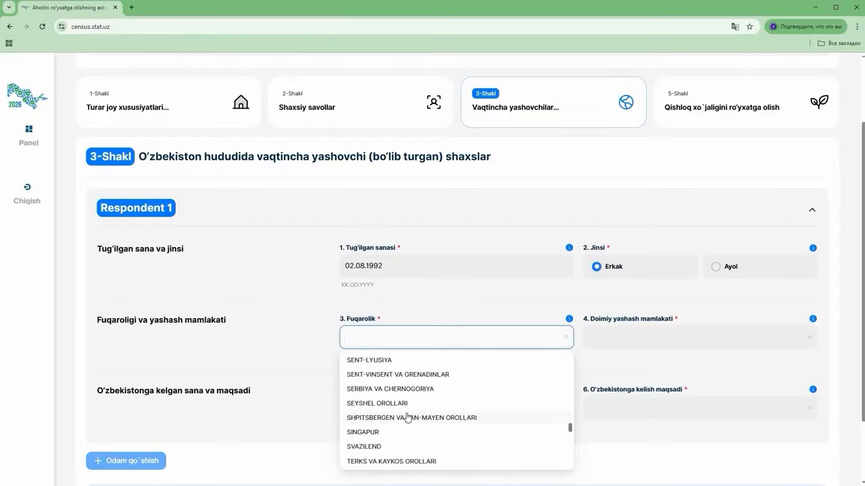
scroll(408, 416, "down", 10)
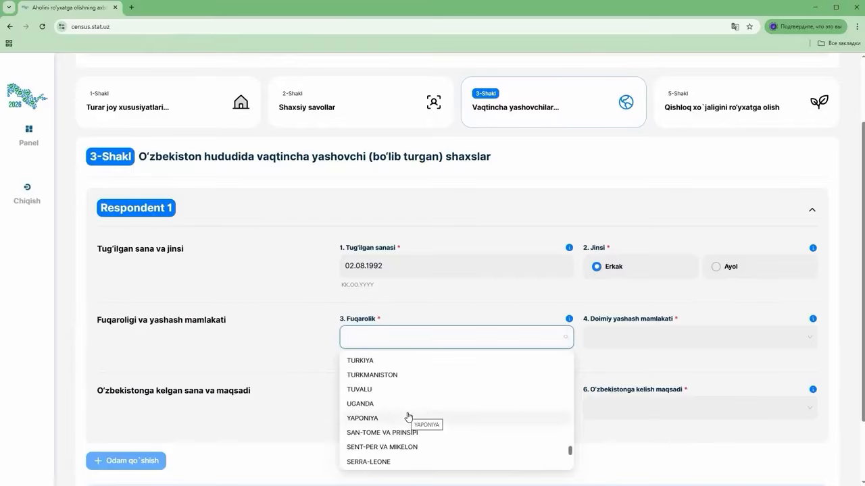
type("q")
left_click(379, 381)
left_click(609, 344)
type("q")
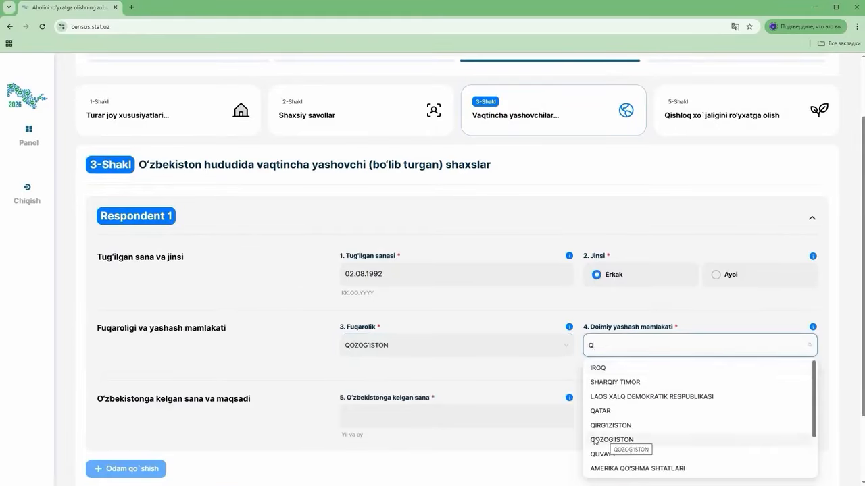
left_click(611, 386)
Set arrival date 01.2026 and purpose Turizm, dam olish, then continue to Form 5
left_click(406, 415)
left_click(363, 271)
left_click(626, 417)
left_click(598, 370)
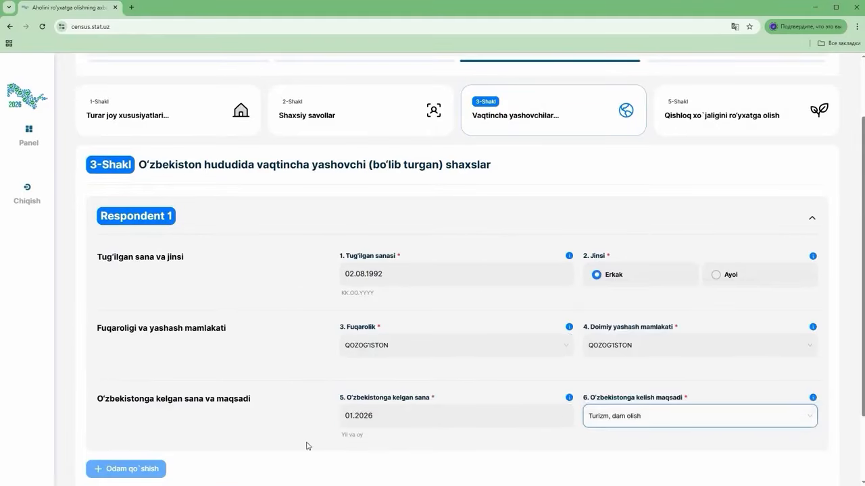
scroll(305, 448, "down", 2)
left_click(784, 454)
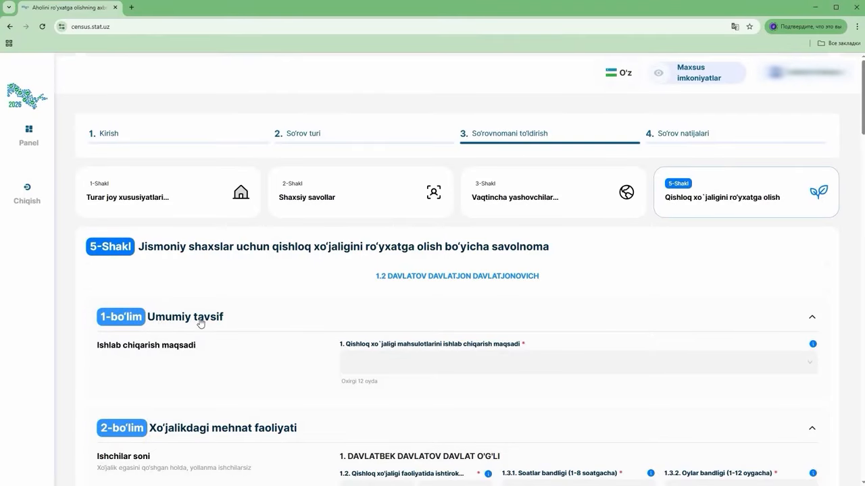
Choose 'Asosan sotish uchun mahsulot yetishtirish, qisman o'z iste'moli ulushi bilan' as field 1's production purpose
left_click(812, 345)
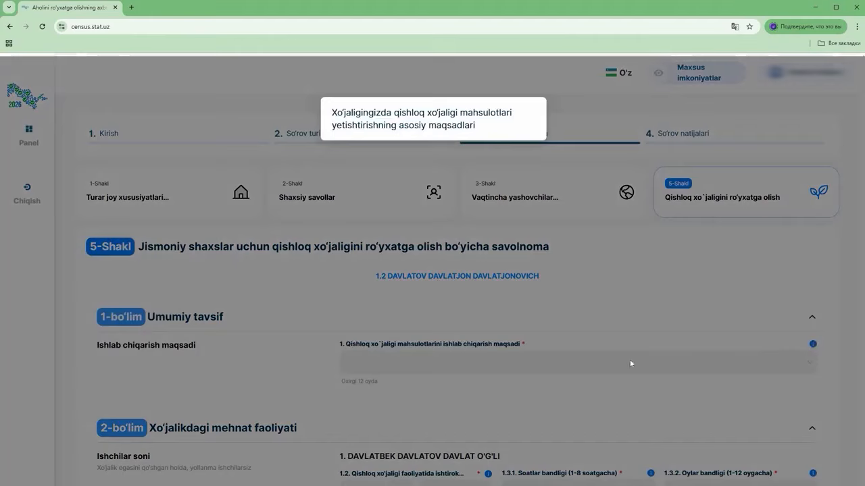
left_click(386, 363)
left_click(386, 363)
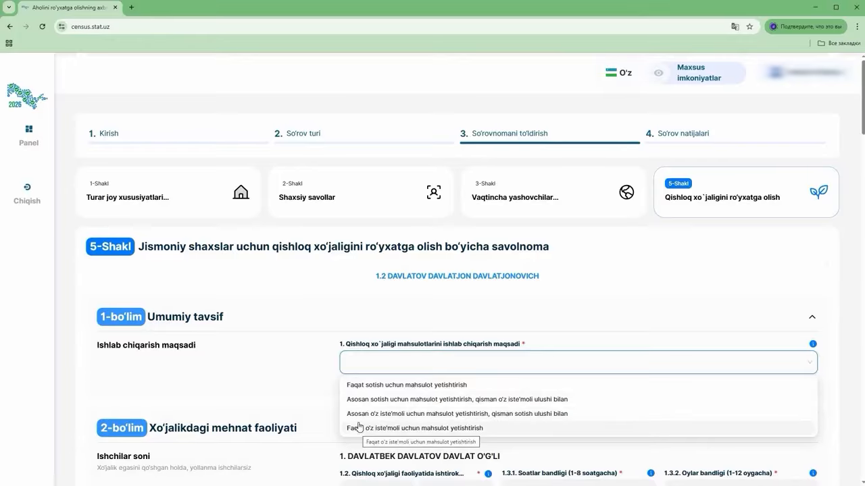
left_click(347, 401)
scroll(301, 391, "down", 5)
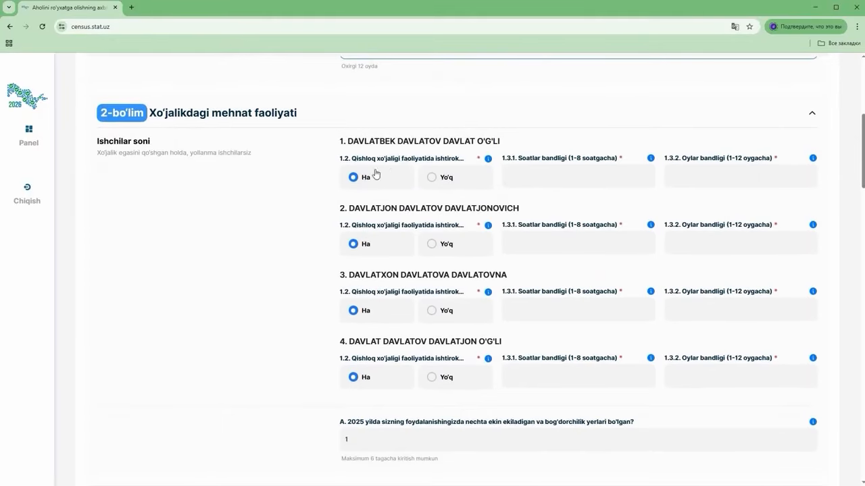
Enter 8 hours and 5 months for member 1 and mark member 2 as working
left_click(537, 175)
type("8")
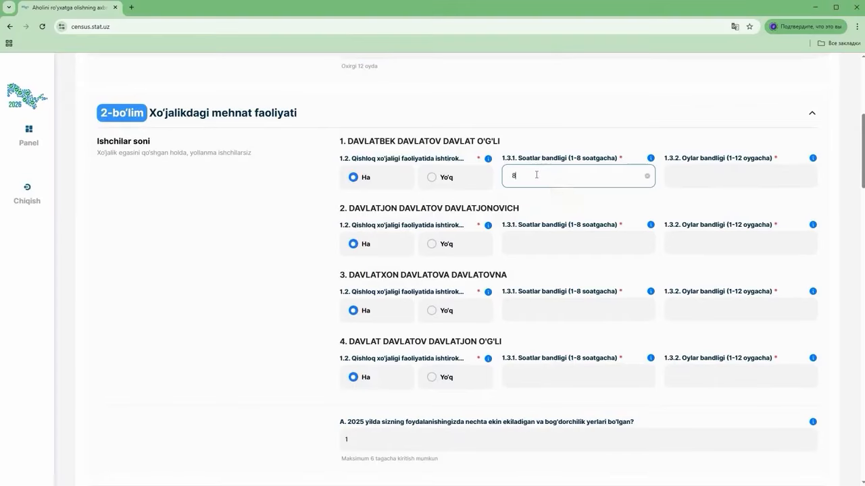
key("Tab")
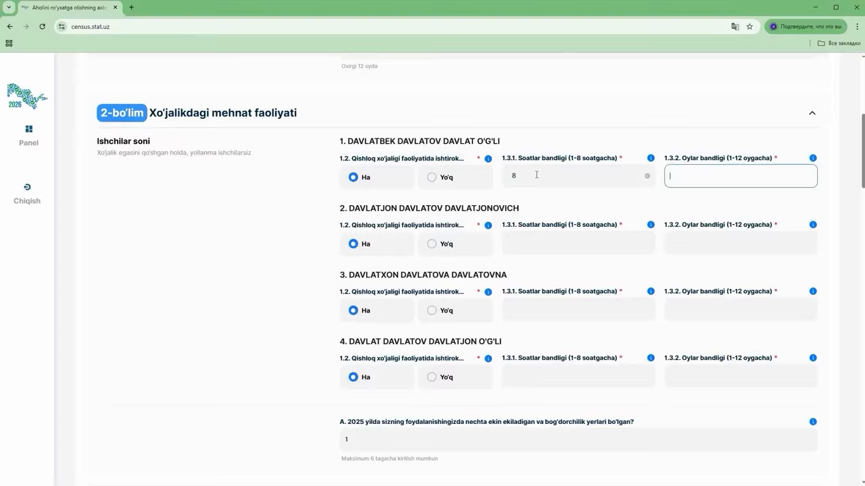
type("5")
left_click(433, 245)
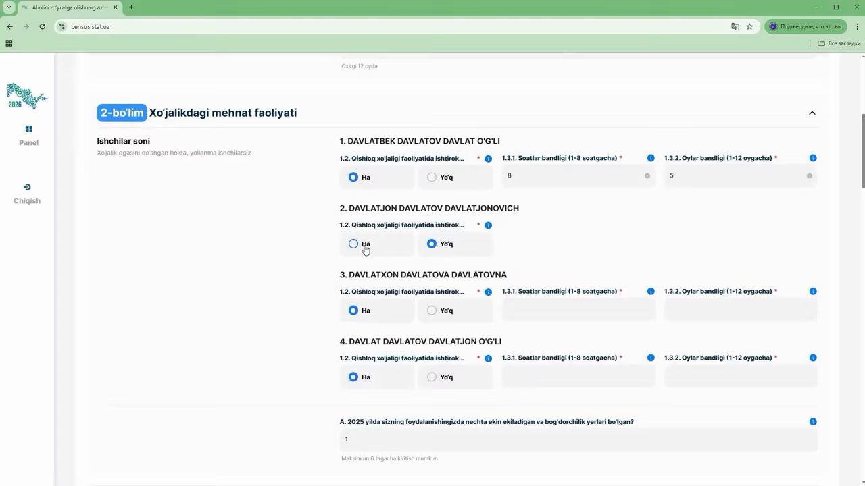
left_click(365, 246)
Enter 8 hours/6 months for member 2, 4/4 for member 3, and Yo'q for member 4
left_click(550, 245)
type("8")
key("Tab")
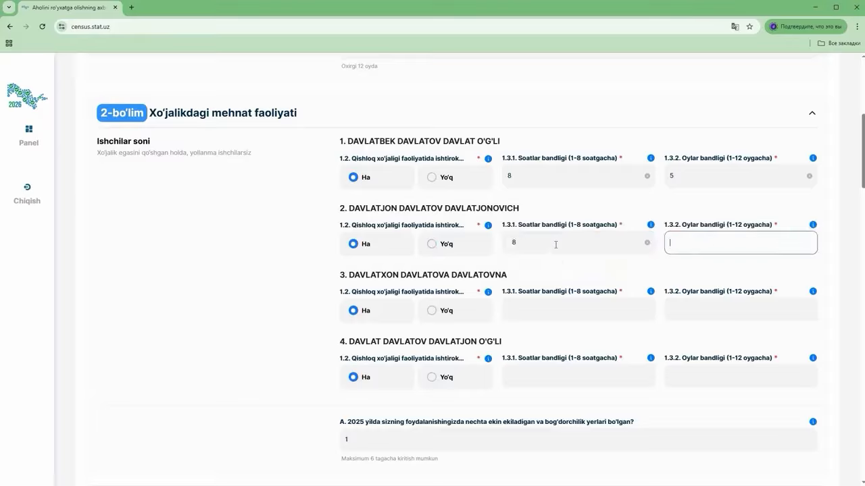
type("6")
key("Tab")
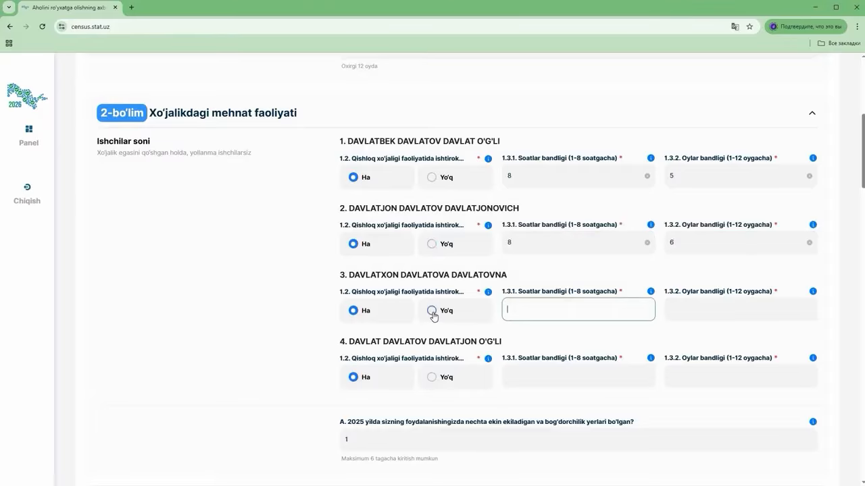
type("4")
key("Tab")
type("4")
left_click(431, 377)
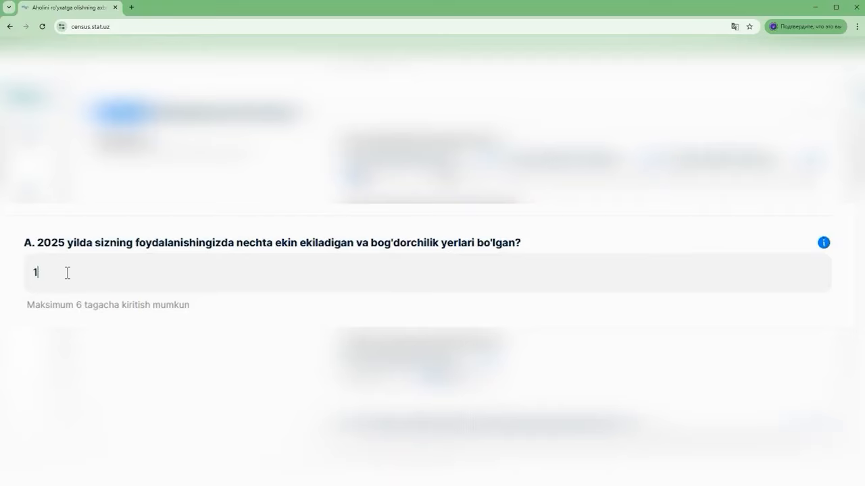
Confirm the number of cultivated plots stays at 1
left_click(67, 273)
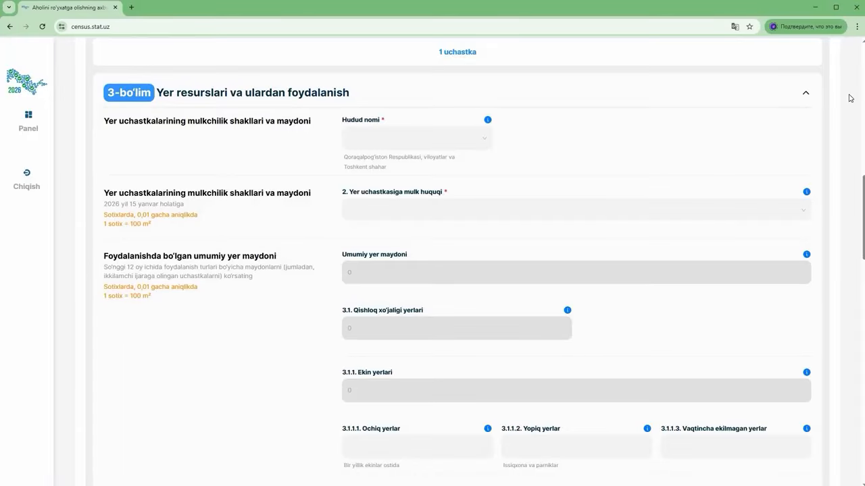
Select Farg'ona as the region and Rishton tumani as the district
left_click(464, 140)
scroll(371, 255, "down", 3)
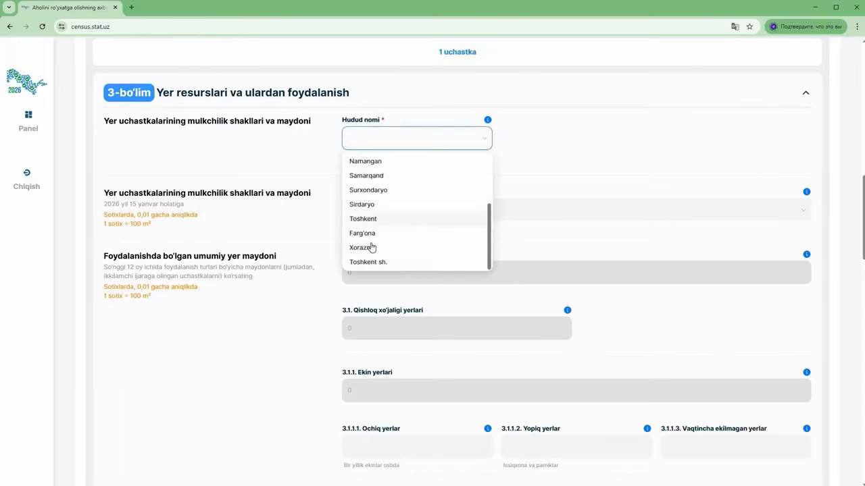
left_click(368, 239)
left_click(540, 139)
scroll(540, 221, "down", 1)
scroll(541, 221, "down", 2)
left_click(534, 230)
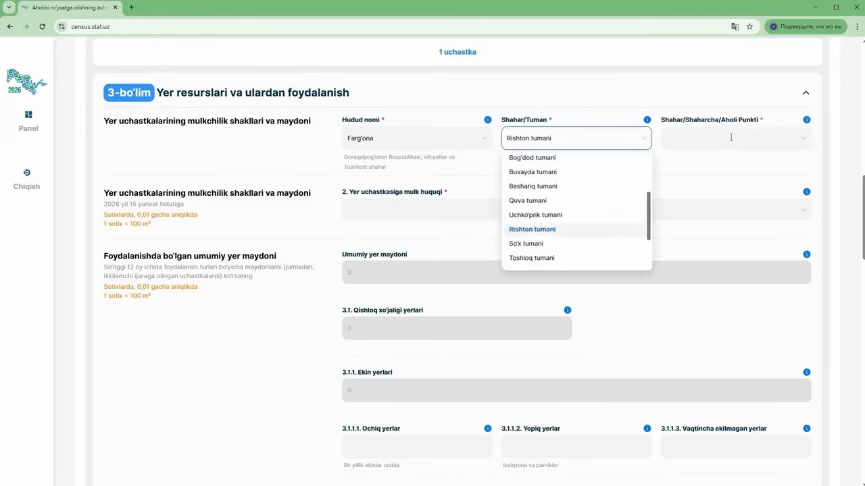
Choose Avazboy shaharcha and m.f.y. Yuqori Avazboy, and set ownership to Umrbod egalik qilish huquqi
left_click(696, 139)
left_click(696, 176)
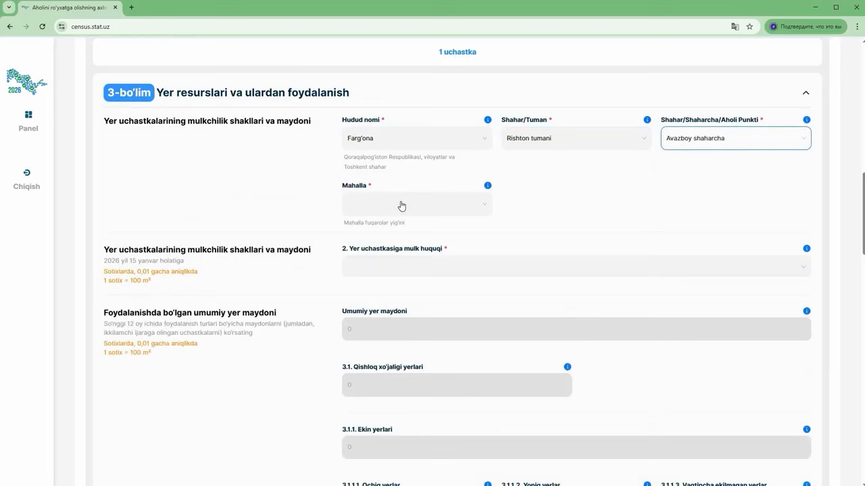
left_click(401, 204)
left_click(393, 242)
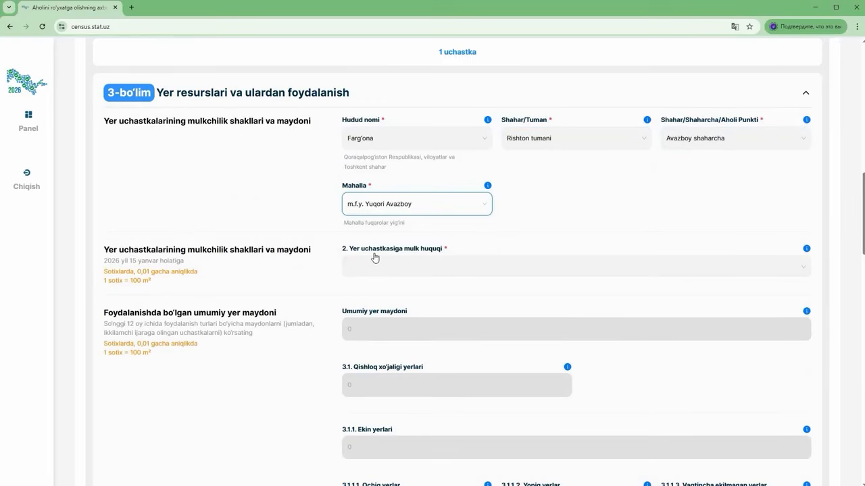
left_click(420, 266)
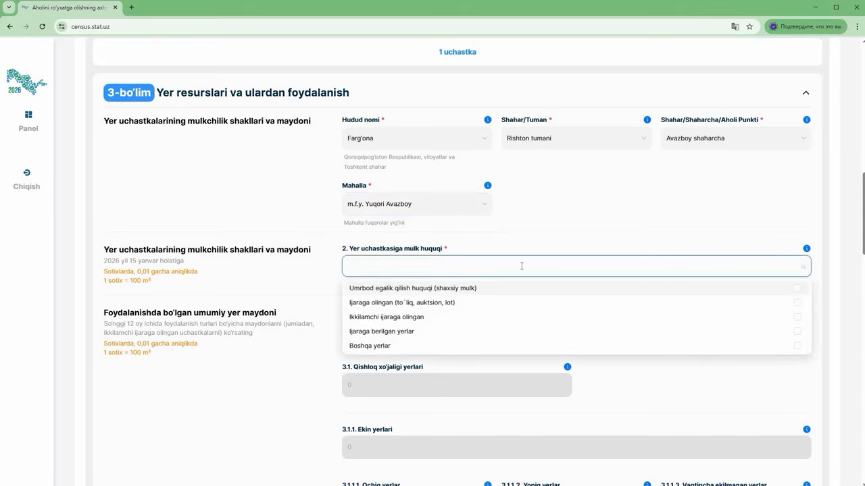
left_click(367, 290)
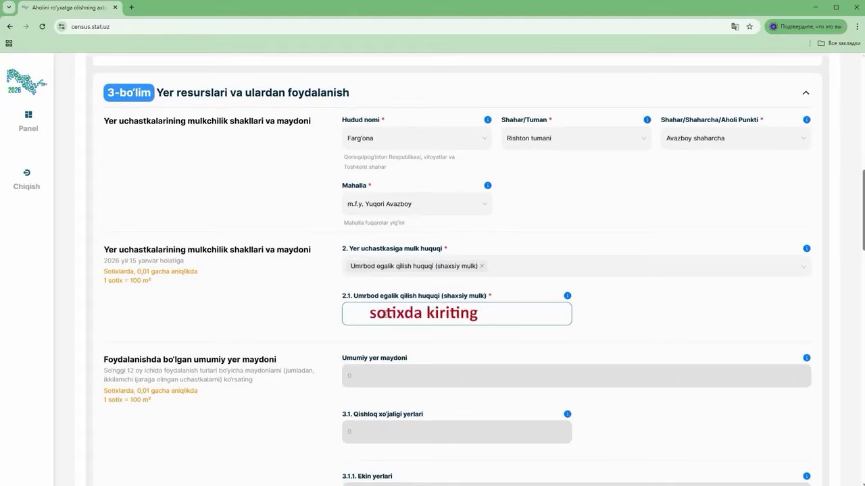
Enter the plot total of 20 and the first land-use areas 5, 1, 0 and 4
type("2")
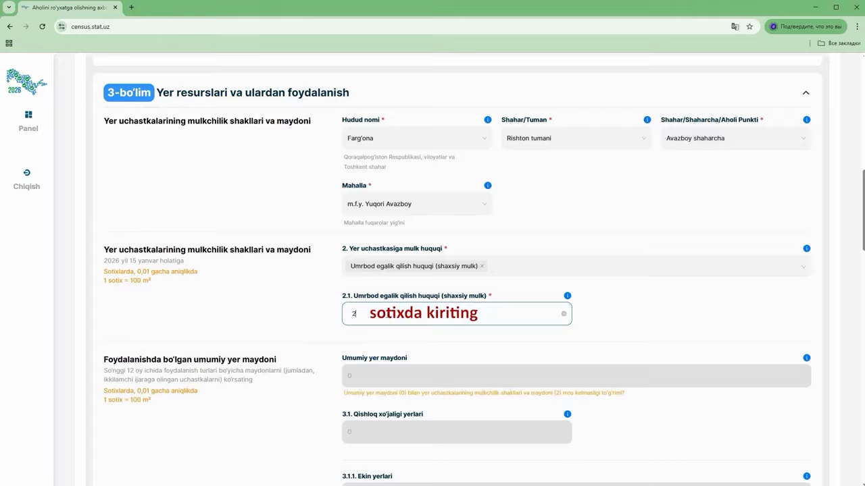
type("0")
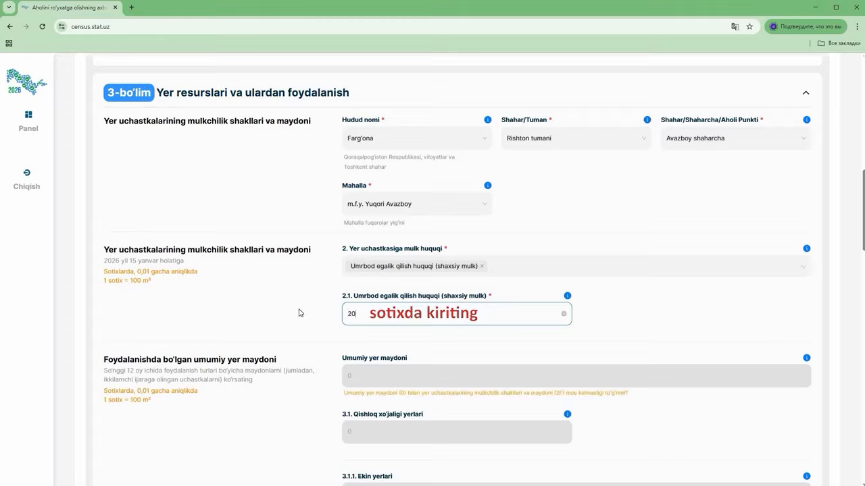
scroll(409, 179, "down", 3)
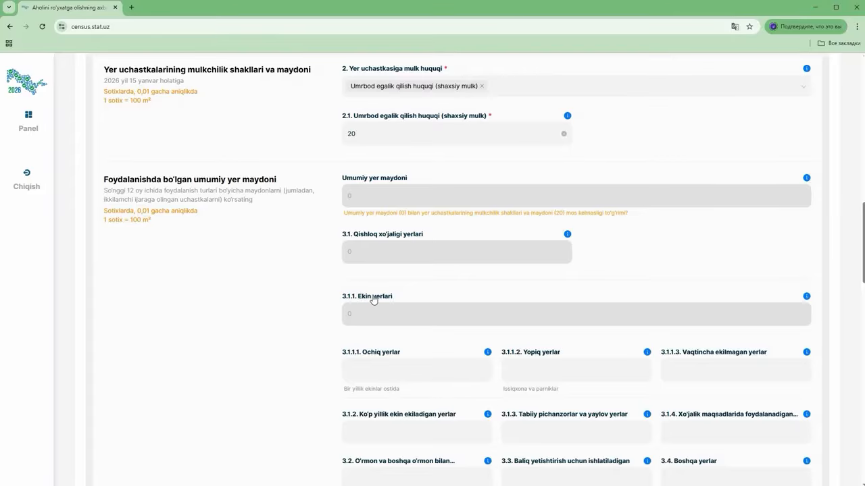
scroll(406, 314, "down", 1)
left_click(385, 327)
type("5")
key("Tab")
type("1")
key("Tab")
type("0")
key("Tab")
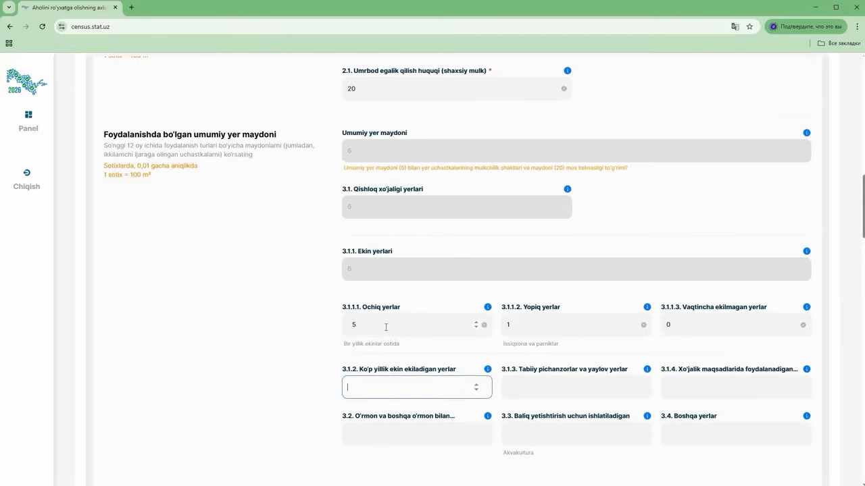
type("4")
Fill the remaining land-use areas 0, 5, 0, 2 and 3, with 3.4 Boshqa yerlar at 3
key("Tab")
type("0")
key("Tab")
type("5")
key("Tab")
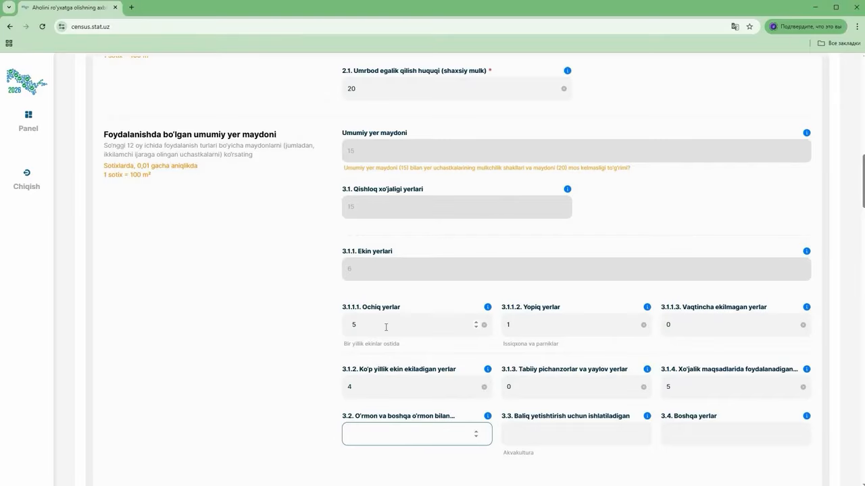
type("0")
key("Tab")
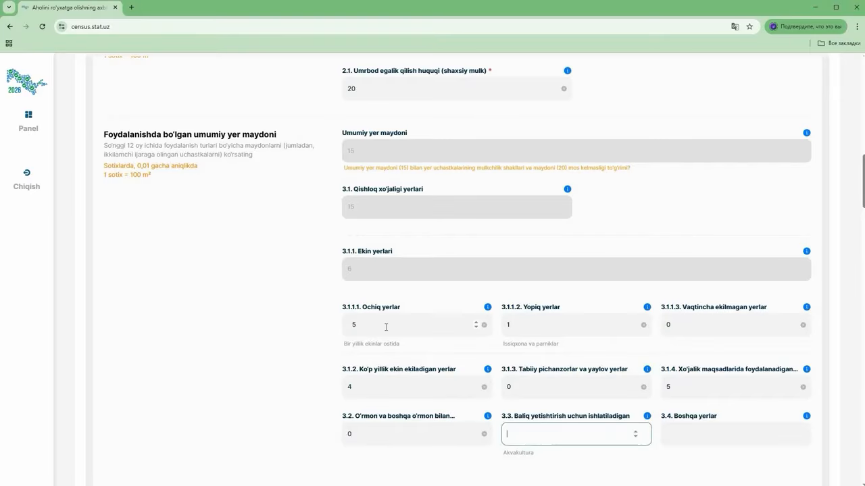
type("2")
key("Tab")
type("3")
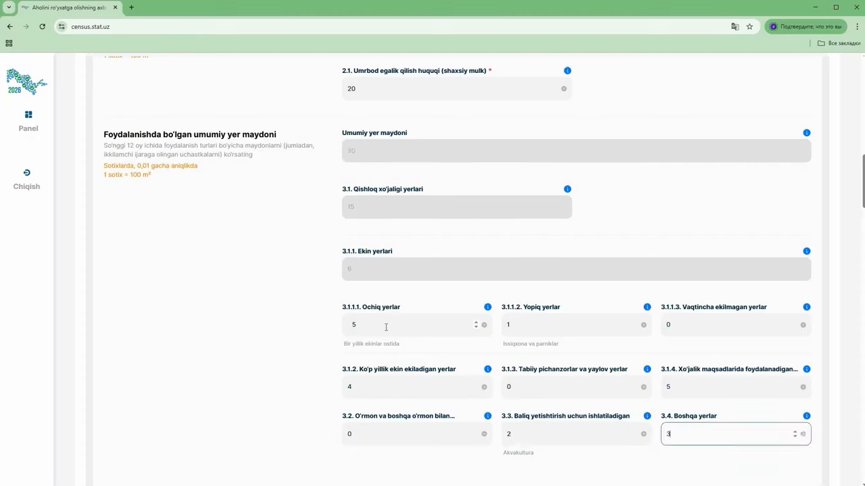
left_click(194, 346)
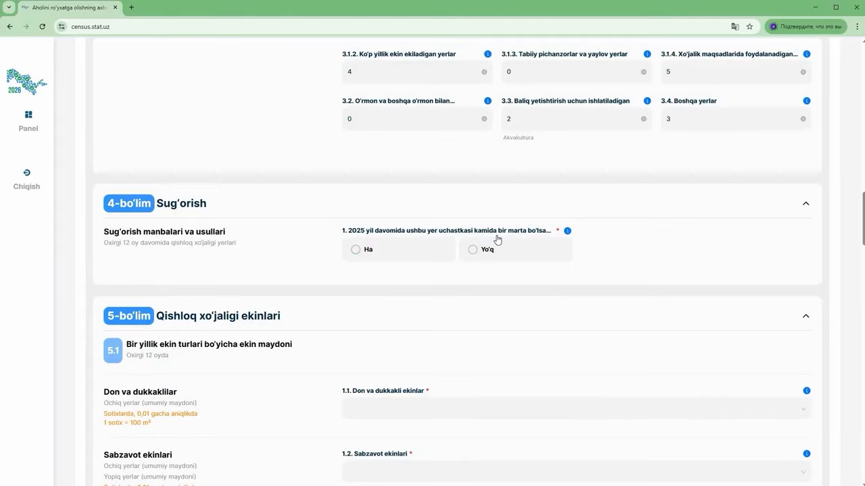
Answer Ha for 2025 irrigation, with Yer usti suvlari source and Yer usti and Tomchilatib sug'orish methods
left_click(356, 250)
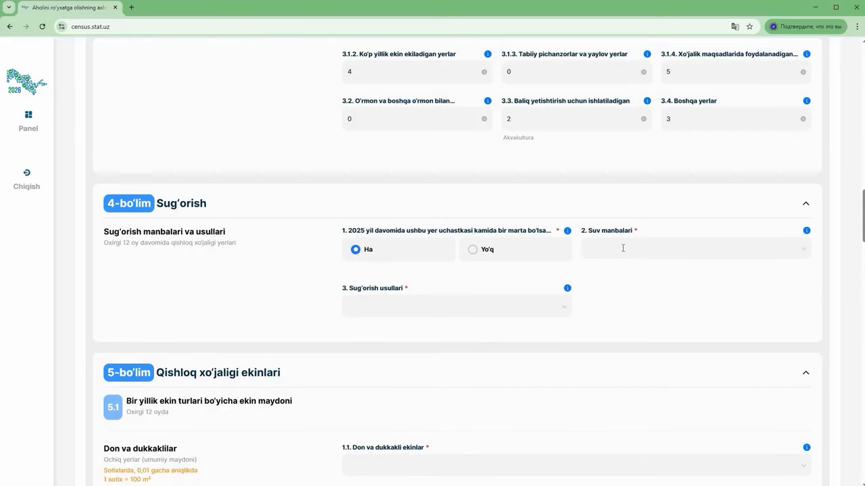
left_click(623, 248)
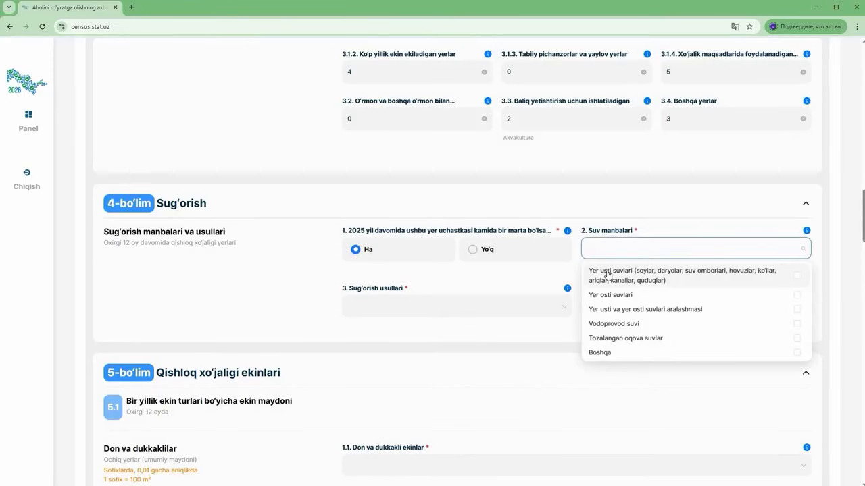
left_click(608, 272)
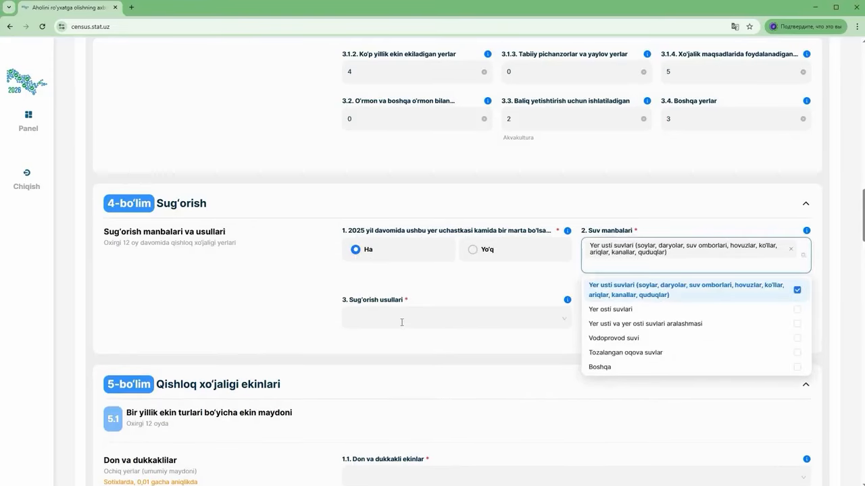
left_click(402, 320)
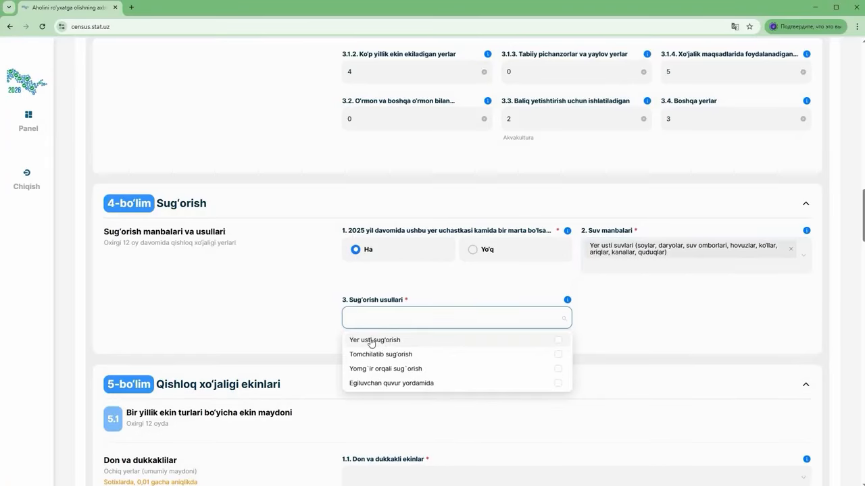
left_click(371, 341)
left_click(360, 355)
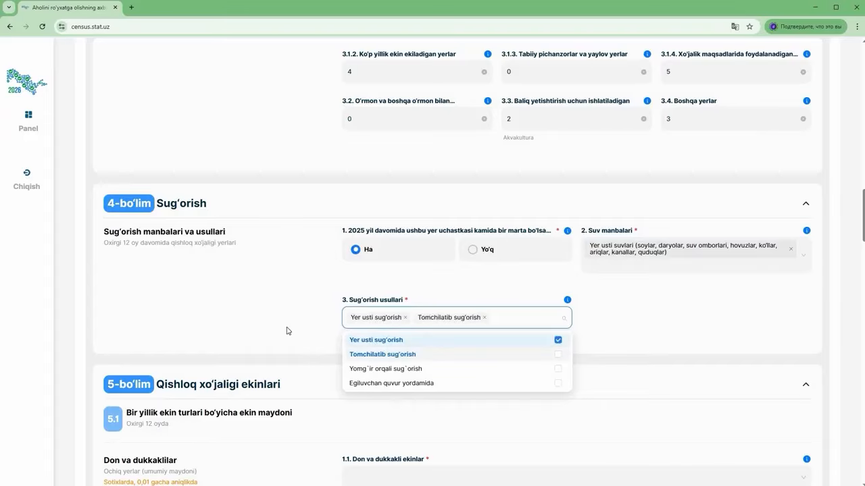
scroll(286, 331, "down", 5)
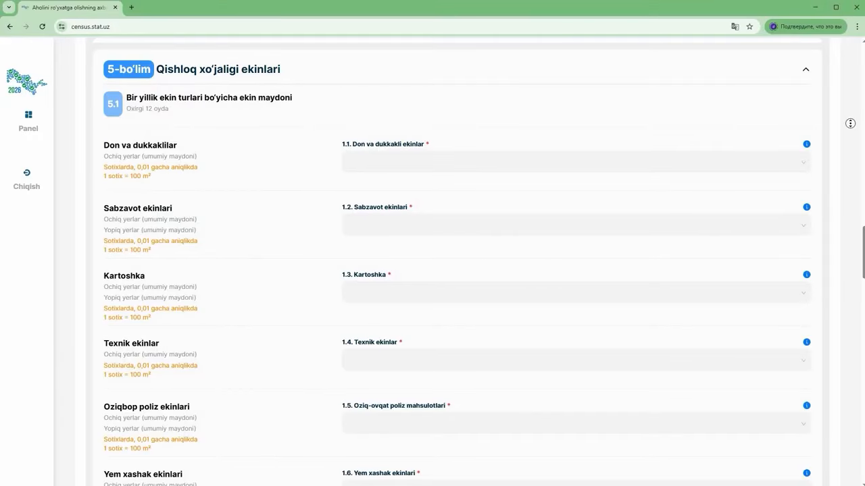
Mark grains and legumes as Mavjud emas
scroll(850, 121, "down", 3)
scroll(849, 142, "down", 5)
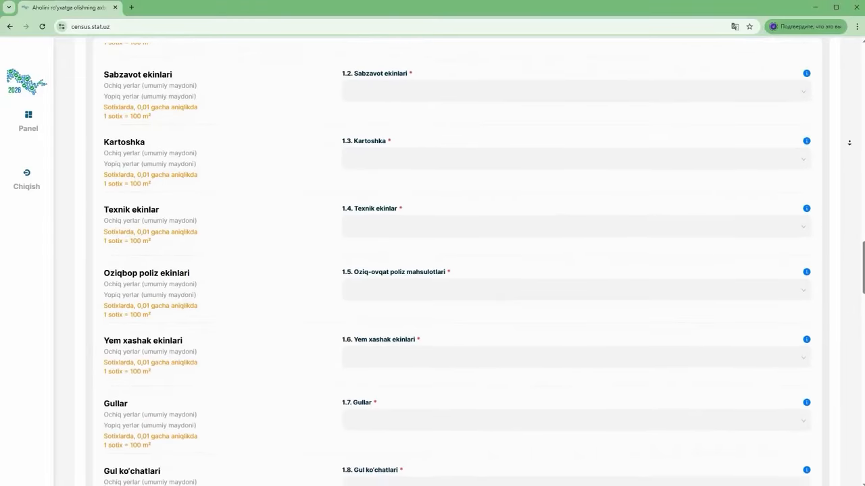
scroll(850, 143, "down", 1)
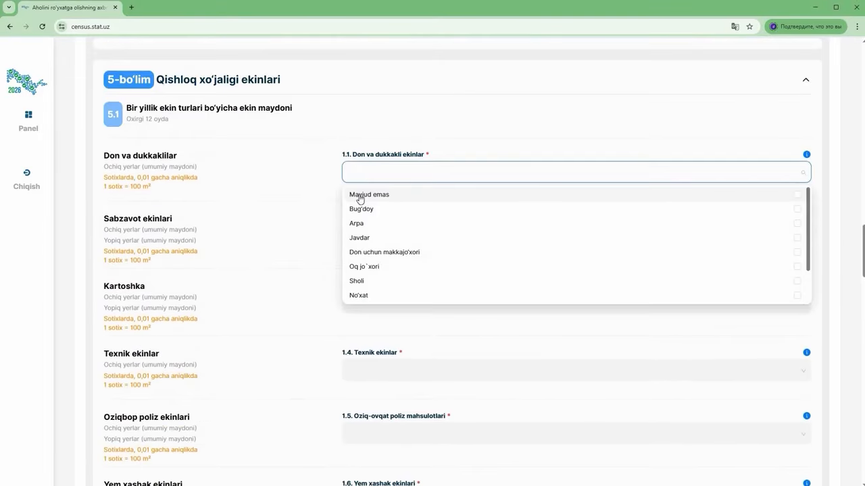
left_click(360, 198)
left_click(310, 230)
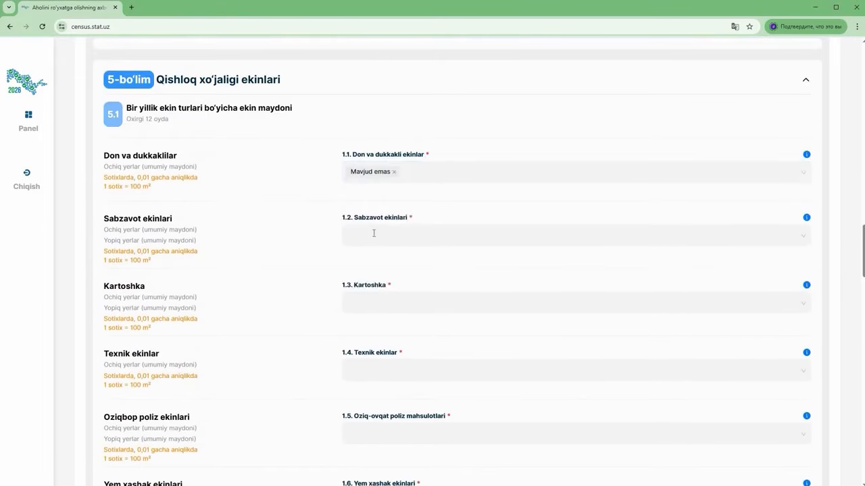
Select Pomidor, Bodring and Baqlajon as vegetables, with a greenhouse area of 1
left_click(374, 233)
left_click(370, 315)
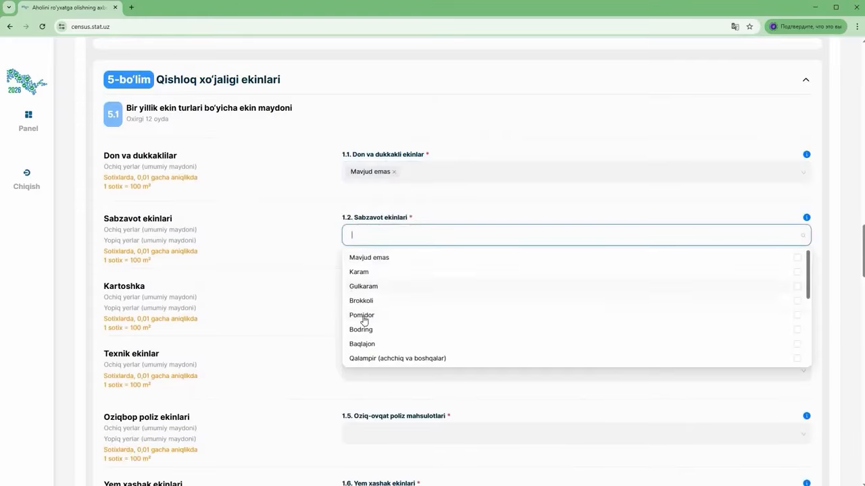
left_click(362, 330)
left_click(359, 343)
left_click(321, 273)
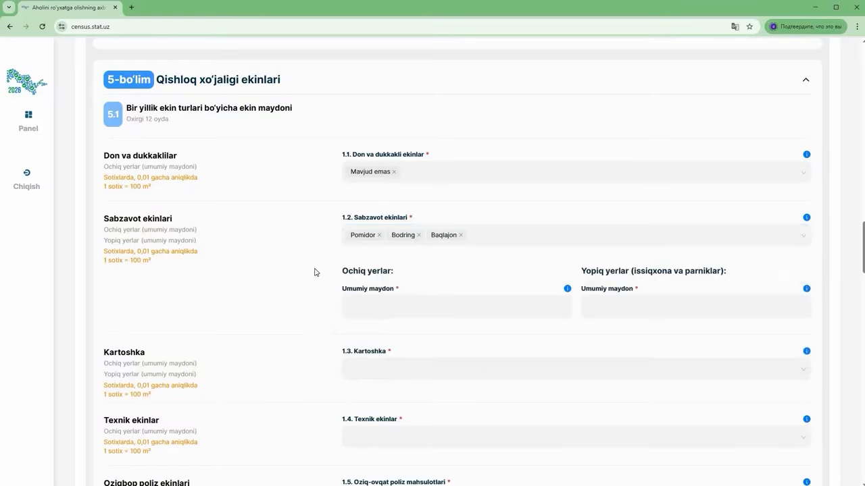
left_click(379, 306)
key("Tab")
type("1")
left_click(283, 298)
Mark Kartoshka and technical crops as Mavjud emas
left_click(362, 365)
left_click(371, 390)
scroll(324, 368, "down", 1)
left_click(364, 347)
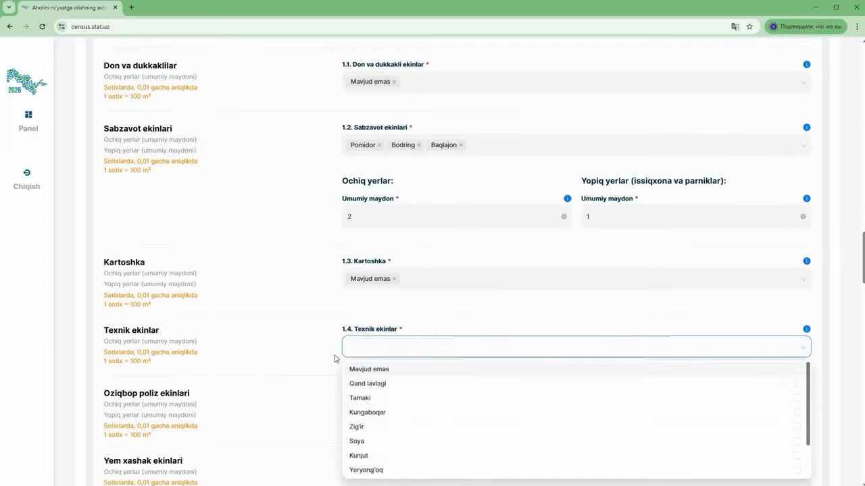
left_click(368, 368)
scroll(373, 284, "down", 2)
Pick Tarvuz as the melon crop with open-field area 1 and greenhouse area 0
left_click(373, 273)
left_click(371, 327)
left_click(371, 345)
type("1")
key("Tab")
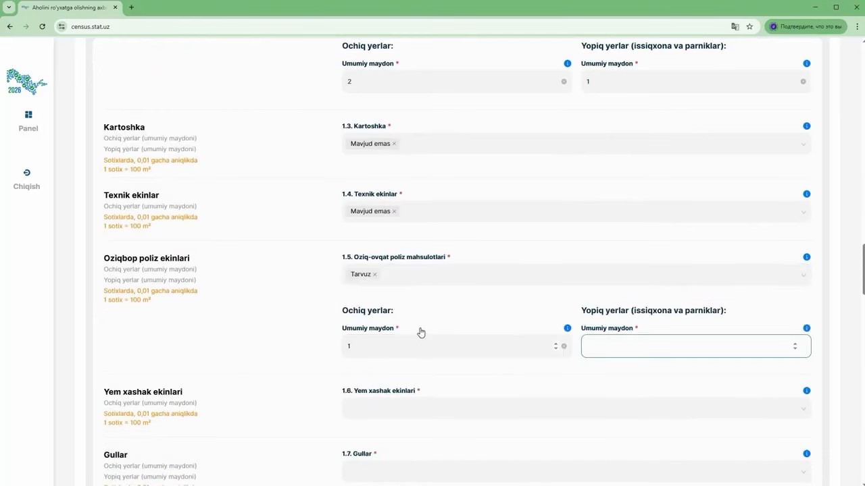
type("0")
left_click(339, 257)
scroll(340, 256, "down", 4)
Pick Bir yillik va ko'p yillik o'tlar as fodder crops with area 2
left_click(358, 230)
left_click(378, 278)
left_click(379, 273)
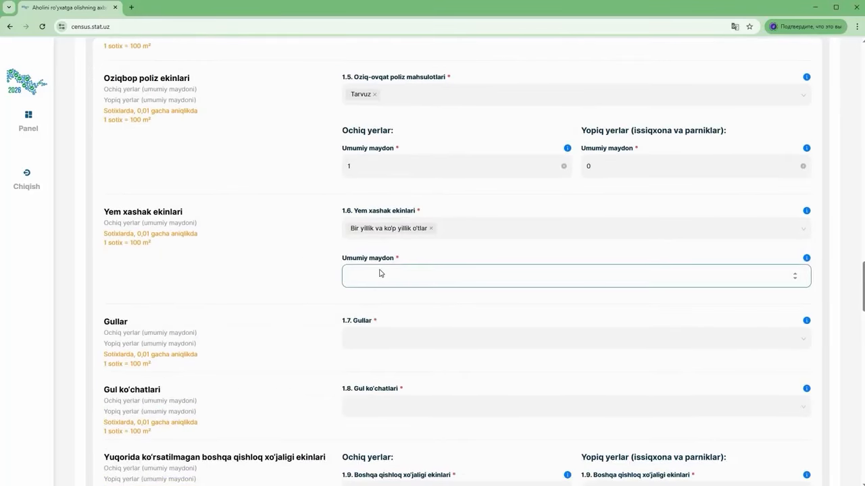
type("2")
left_click(329, 319)
scroll(326, 289, "down", 1)
Mark Gullar and flower seedlings as Mavjud emas
left_click(351, 247)
left_click(365, 270)
scroll(350, 234, "down", 1)
left_click(370, 230)
left_click(372, 247)
scroll(279, 218, "down", 2)
Enter 0 for other crops and for 1.10 intercropped crops, then select the Qo'ziqorin field
left_click(384, 223)
type("0")
left_click(604, 222)
type("0")
scroll(379, 203, "down", 1)
left_click(374, 196)
type("0")
scroll(378, 194, "down", 1)
left_click(383, 178)
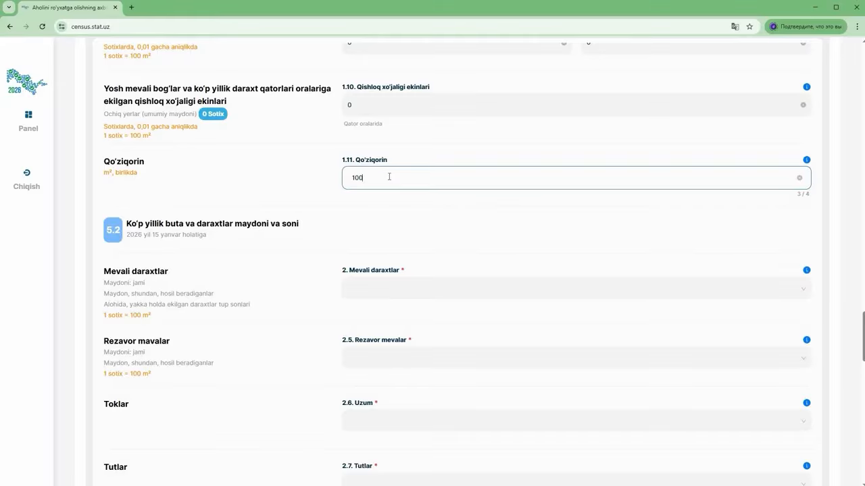
Add Olma with 1 total area, 0.8 bearing area, 8 trees and 6 fruiting
scroll(375, 186, "down", 1)
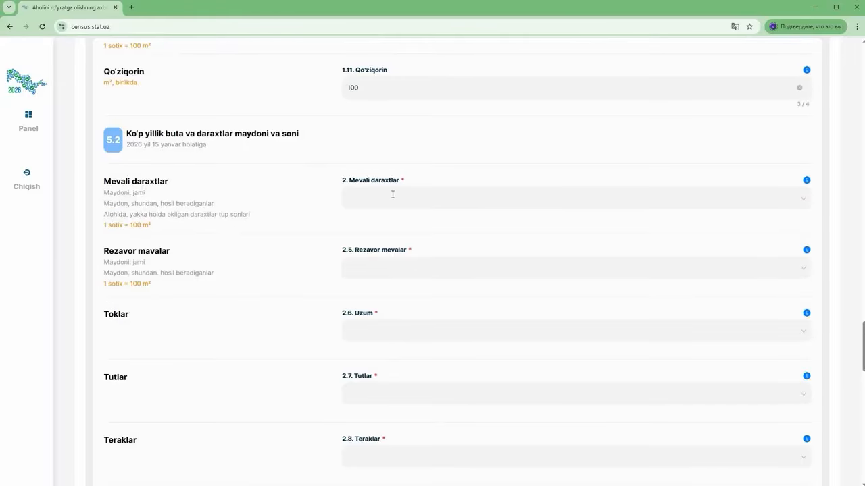
left_click(353, 197)
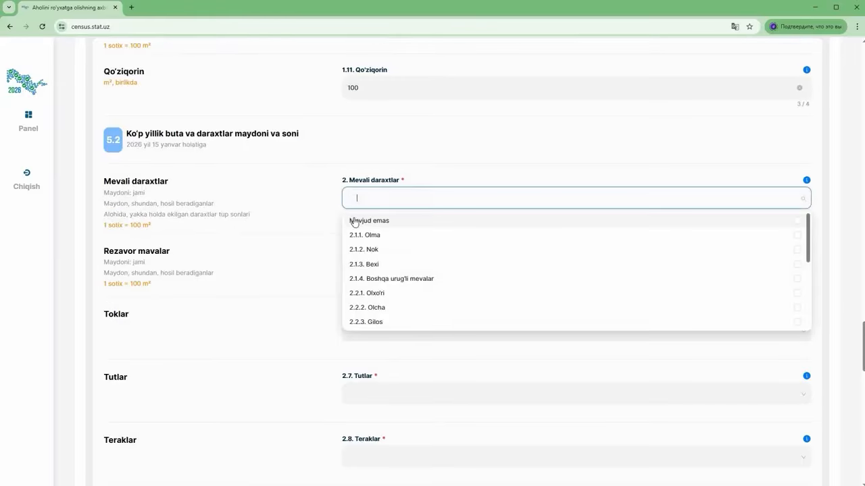
left_click(370, 236)
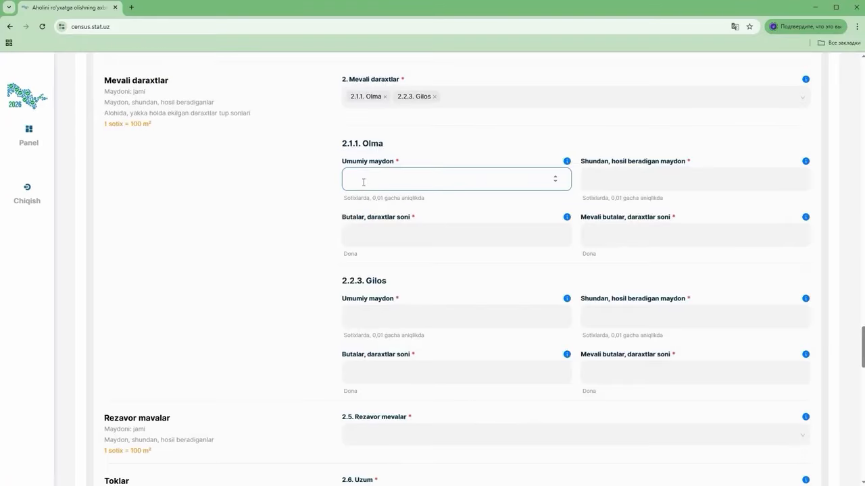
type("1")
key("Tab")
type("0.8")
key("Tab")
type("8")
key("Tab")
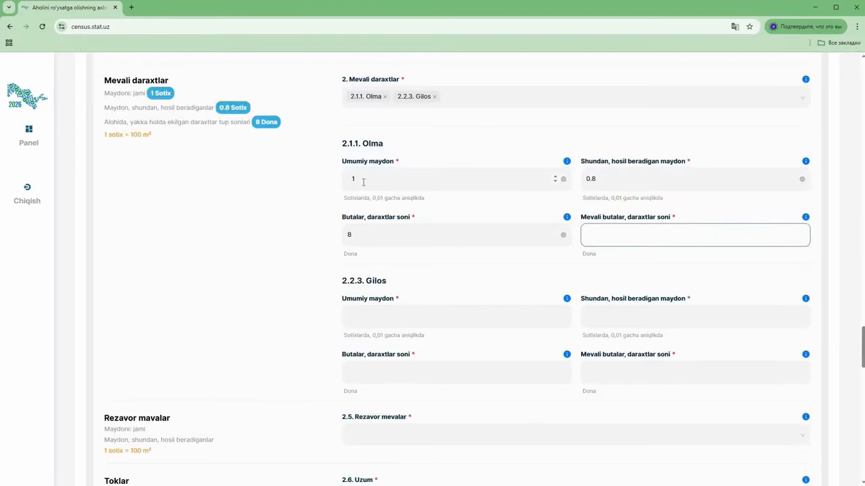
type("6")
Fill Gilos with 1 total area, 0.8 bearing area, 10 trees and 8 fruiting
key("Tab")
type("1")
key("Tab")
type("0.8")
key("Tab")
type("10")
key("Tab")
type("8")
key("Tab")
Add Qulupnay as a berry on 1 sotix, with 1 sotix bearing
left_click(369, 428)
left_click(367, 371)
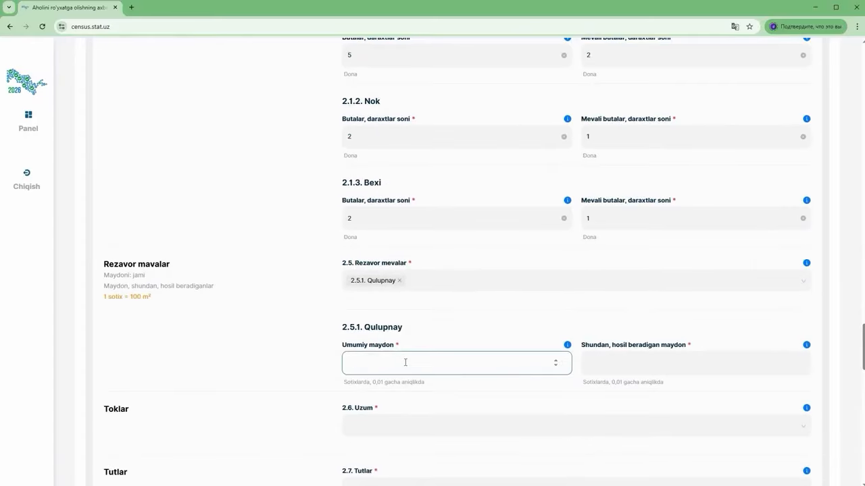
type("1")
key("Tab")
type("1")
Mark grapes, mulberries, poplars and willows as Mavjud emas
left_click(255, 333)
scroll(409, 234, "down", 4)
left_click(402, 245)
left_click(369, 269)
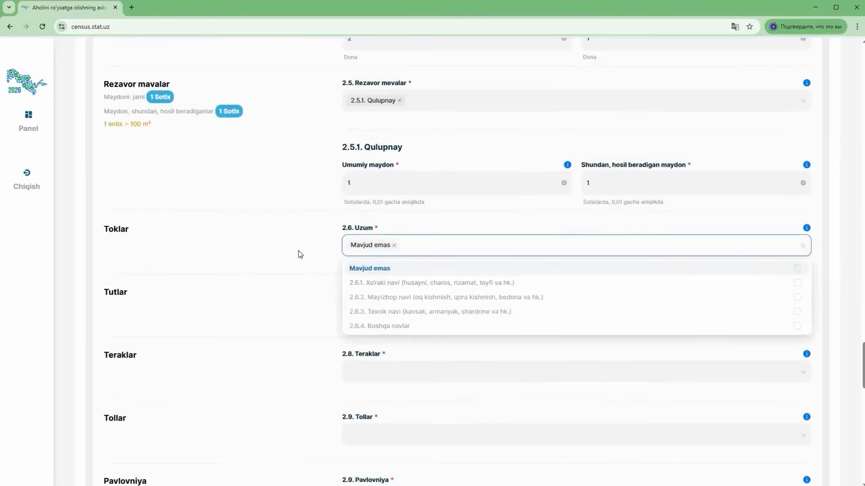
left_click(300, 253)
scroll(299, 253, "down", 3)
left_click(360, 175)
left_click(358, 198)
left_click(368, 237)
left_click(376, 262)
left_click(382, 300)
left_click(390, 322)
Mark Pavlovniya, ornamental trees and other perennial trees as Mavjud emas
scroll(390, 322, "down", 2)
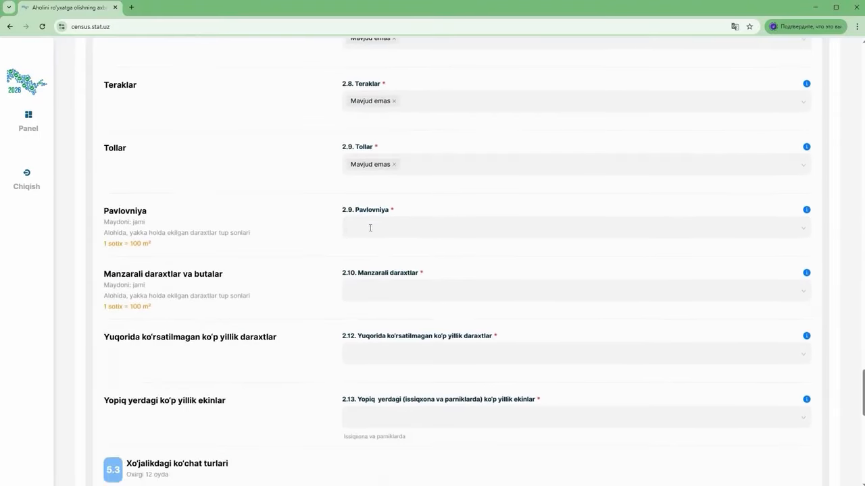
left_click(369, 227)
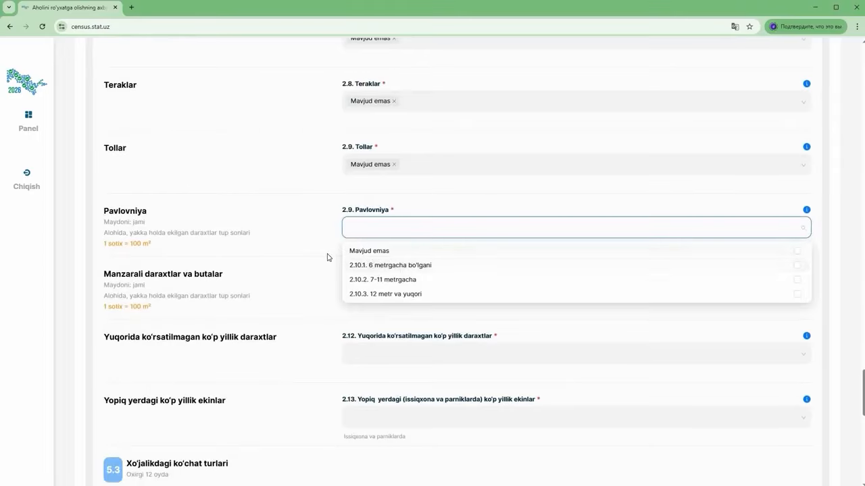
left_click(369, 251)
left_click(394, 289)
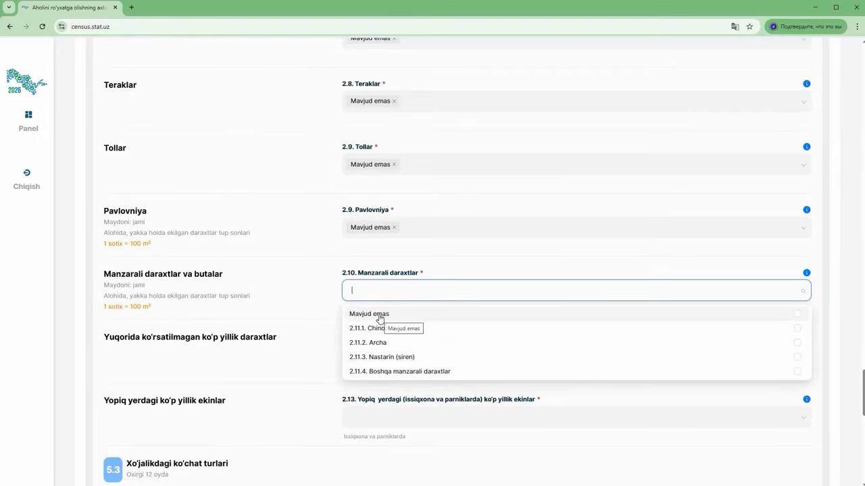
left_click(379, 319)
scroll(338, 270, "down", 1)
left_click(375, 264)
left_click(371, 286)
Add Limon as a greenhouse perennial with 10 trees
scroll(373, 200, "down", 2)
left_click(373, 200)
left_click(382, 244)
scroll(382, 290, "down", 1)
left_click(388, 292)
type("10")
key("Tab")
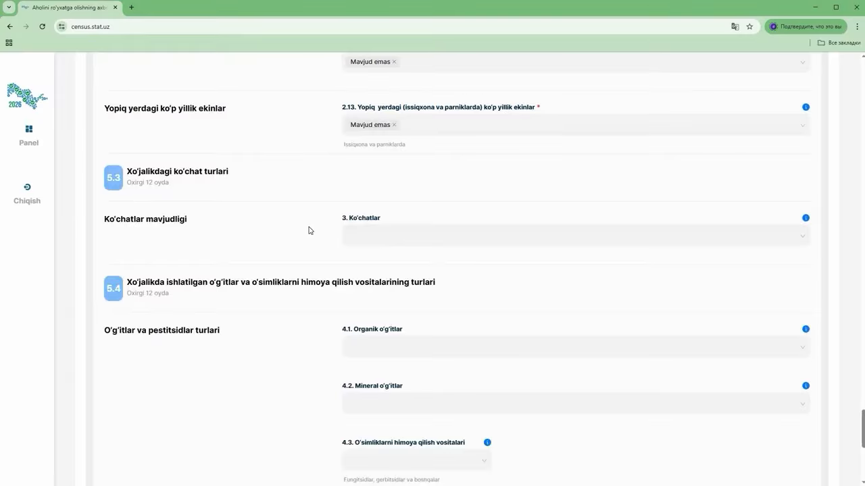
Tick fruit-tree and mulberry seedlings under 3. Ko'chatlar
left_click(352, 235)
scroll(353, 235, "down", 2)
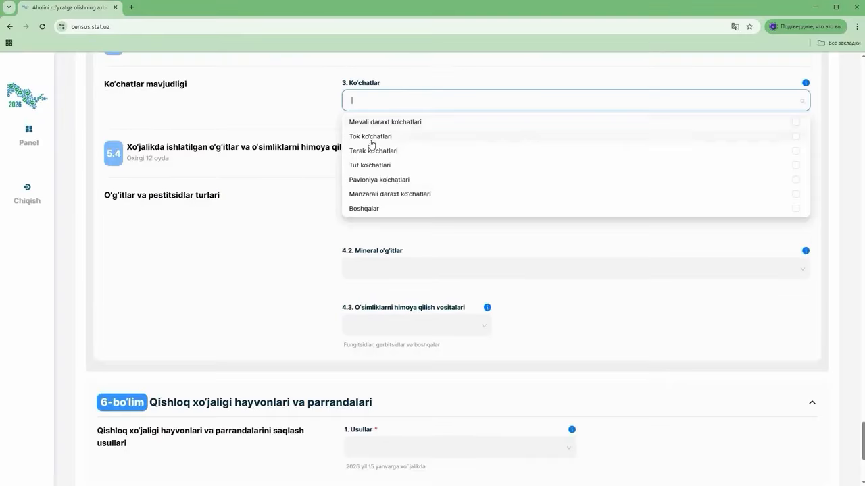
left_click(411, 127)
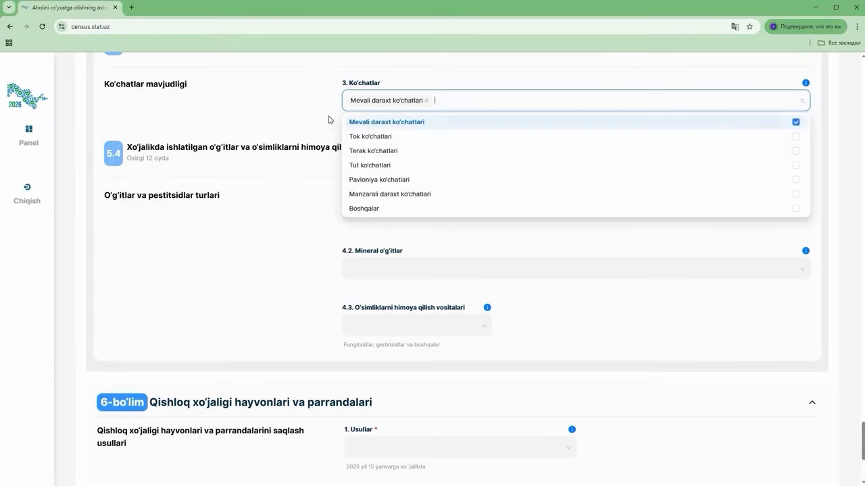
left_click(378, 167)
left_click(337, 192)
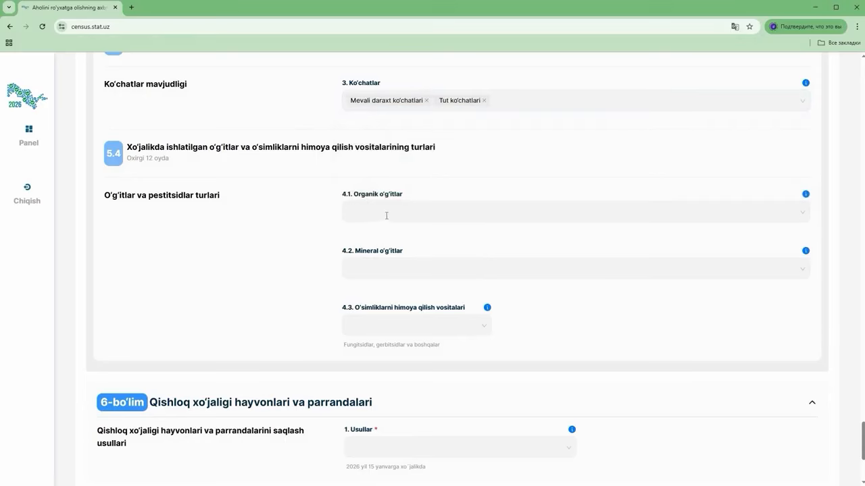
Choose Go'ng and Bioo'g'it as organic fertilizers and Azot as mineral fertilizer
left_click(387, 214)
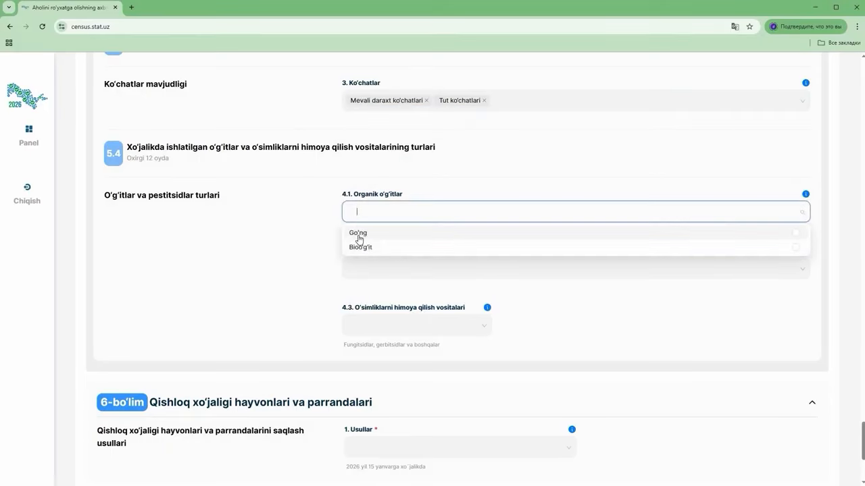
left_click(359, 234)
left_click(359, 251)
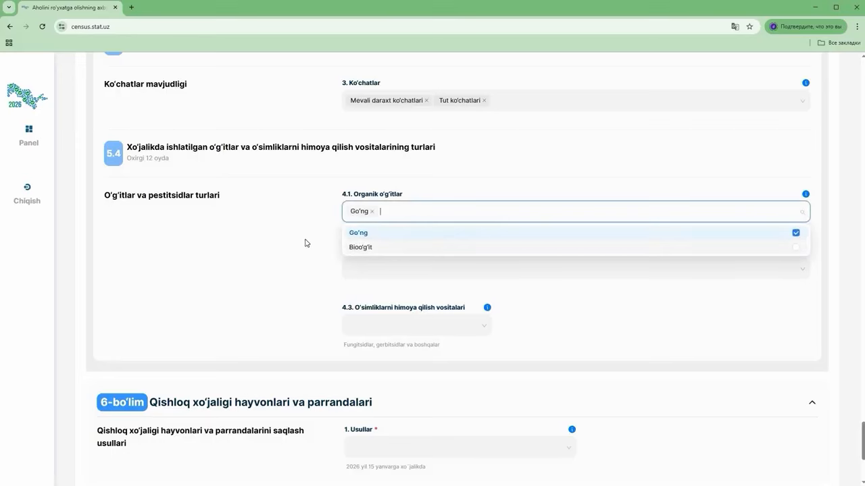
left_click(337, 274)
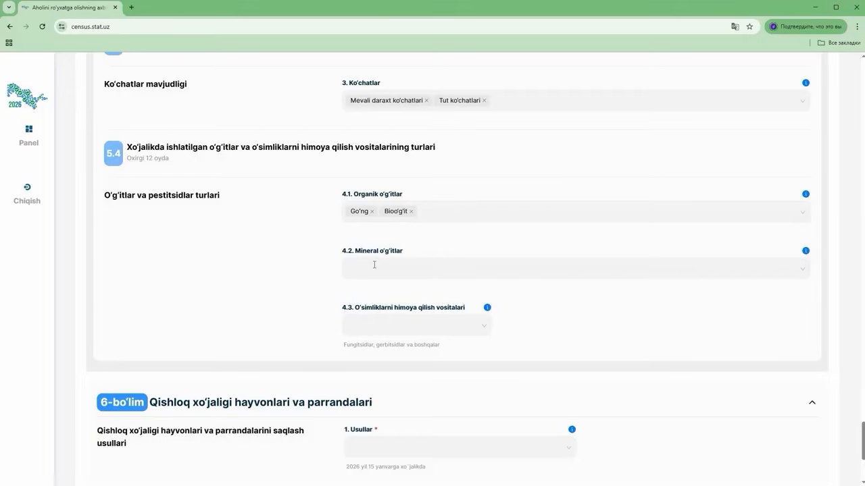
left_click(374, 265)
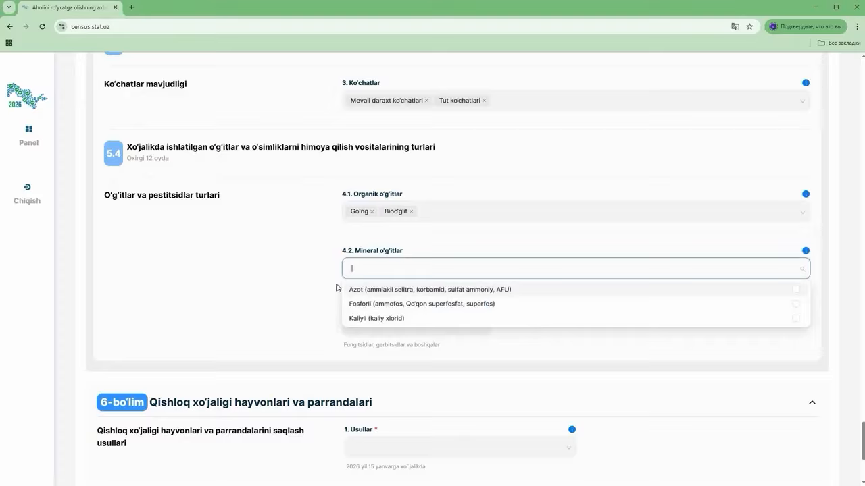
left_click(405, 289)
left_click(331, 319)
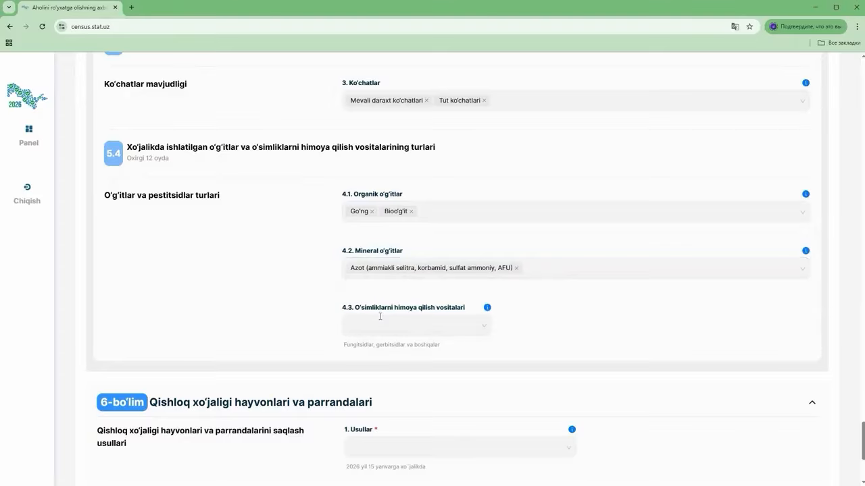
Select Biologik as the plant protection method
left_click(377, 323)
left_click(368, 348)
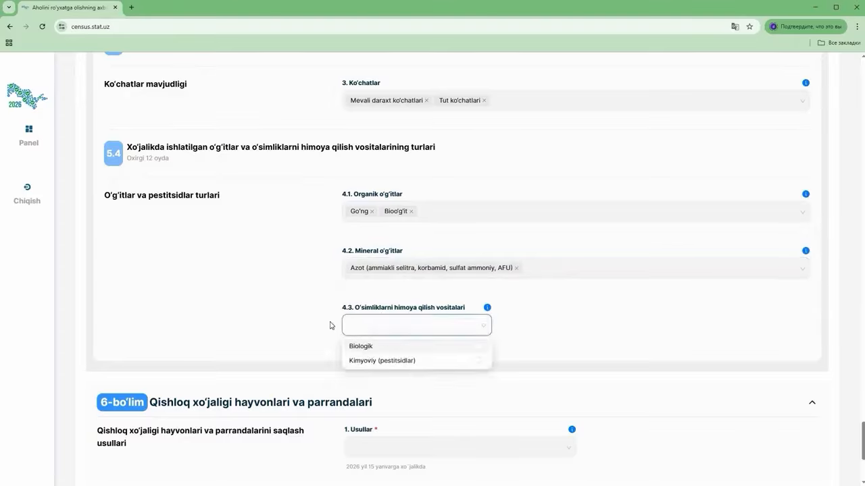
left_click(311, 318)
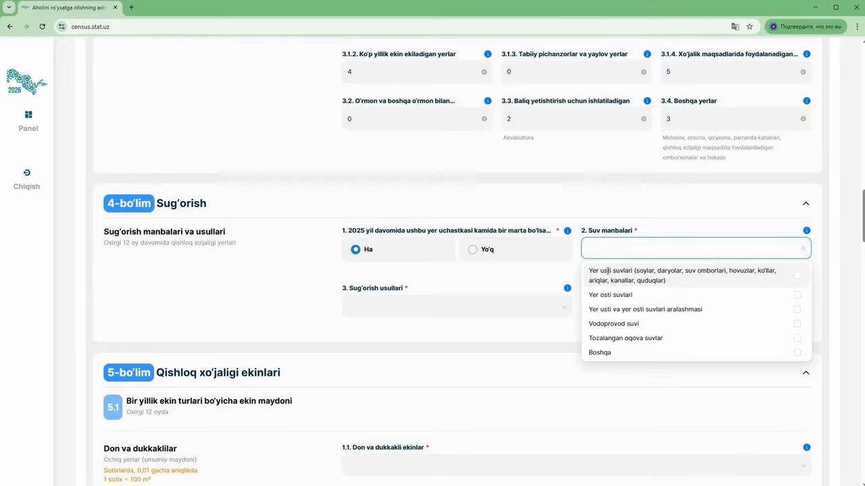
left_click(607, 271)
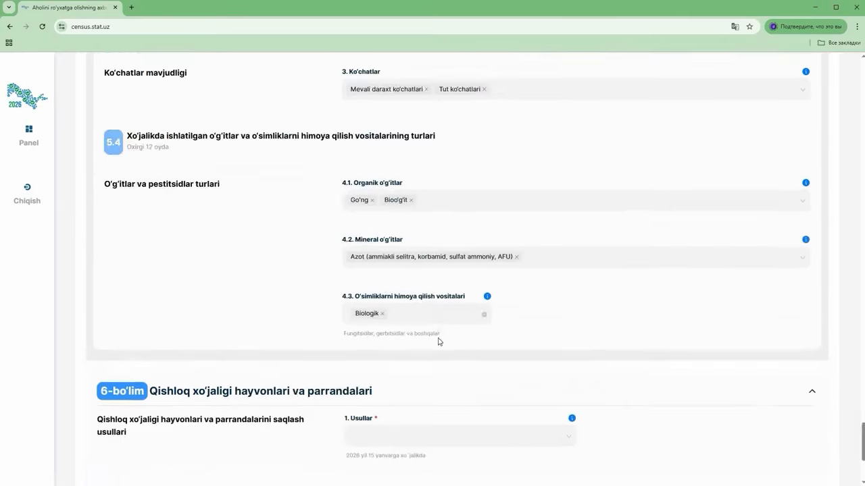
scroll(440, 344, "down", 3)
Set livestock keeping methods to Turg'un and Katak, with Haydab boqish grazing
left_click(427, 239)
left_click(362, 261)
left_click(366, 276)
left_click(360, 289)
left_click(617, 241)
left_click(614, 265)
left_click(429, 240)
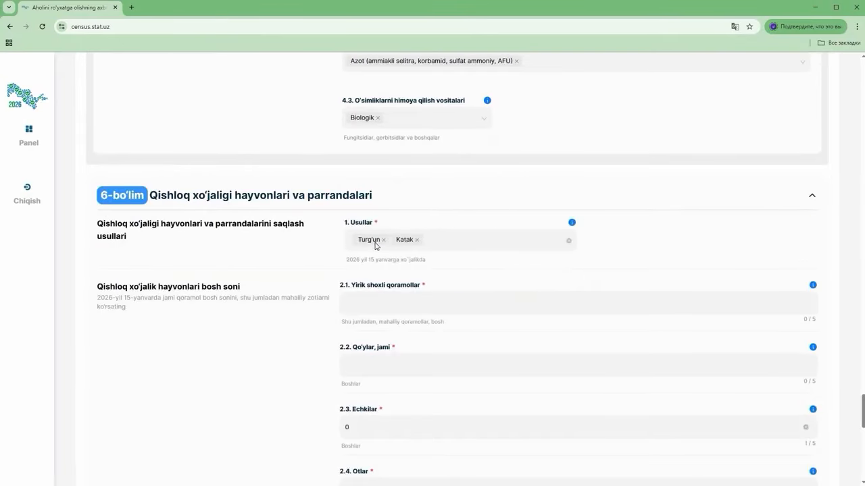
Enter cattle counts 5, 2 and 3, and 0 sheep
left_click(381, 301)
type("5")
left_click(366, 351)
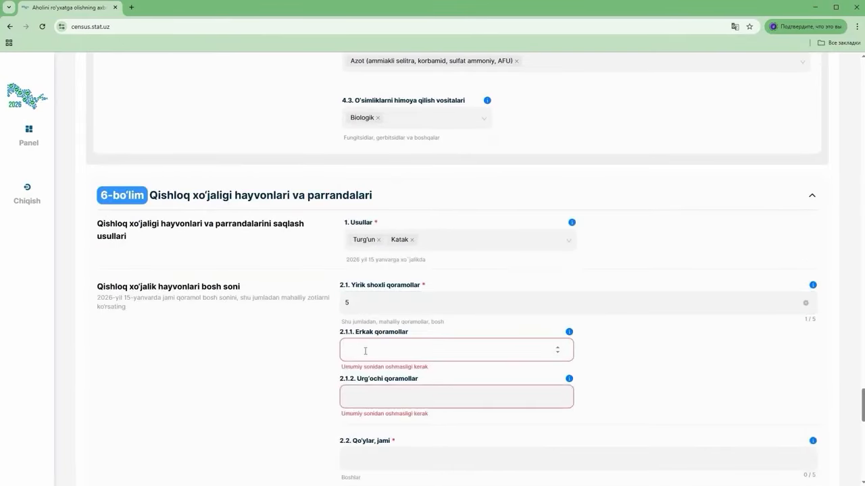
type("2")
left_click(655, 352)
type("2")
key("Tab")
type("3")
left_click(602, 392)
type("0")
Record 15 poultry (10 chickens, 5 ducks) and 100 bee families in 2.11
scroll(385, 332, "down", 2)
left_click(382, 263)
scroll(406, 365, "down", 6)
type("15105")
left_click(714, 288)
type("0")
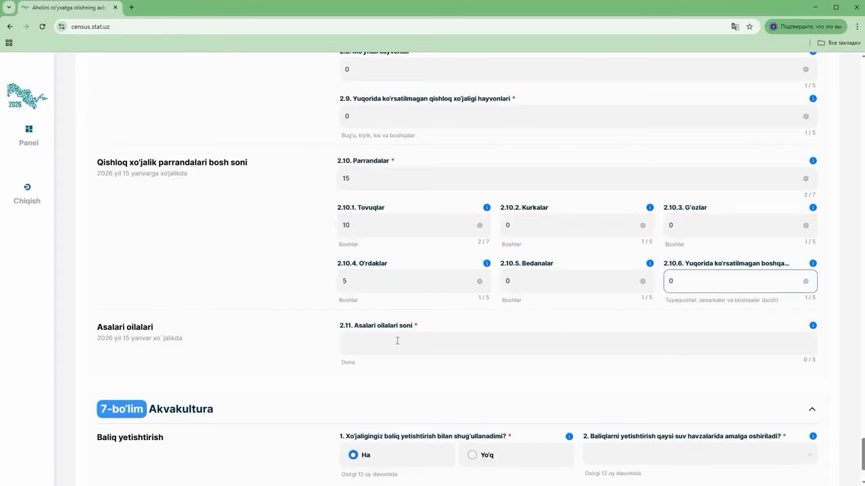
left_click(406, 344)
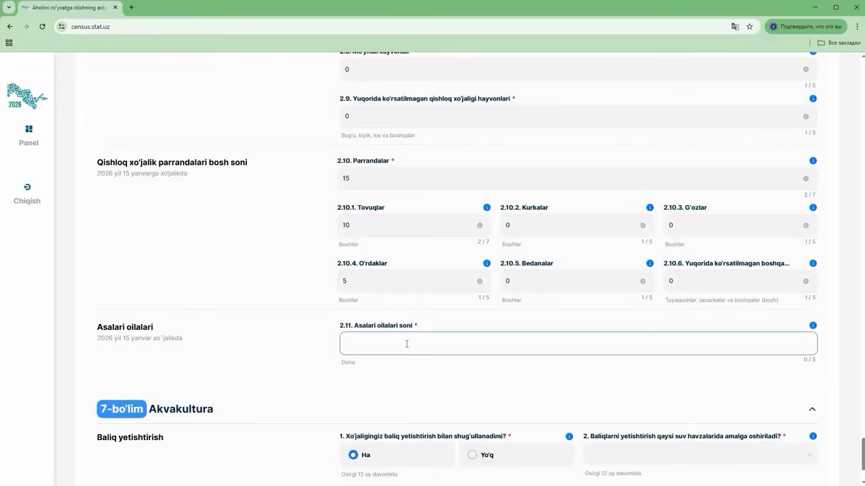
scroll(398, 298, "up", 10)
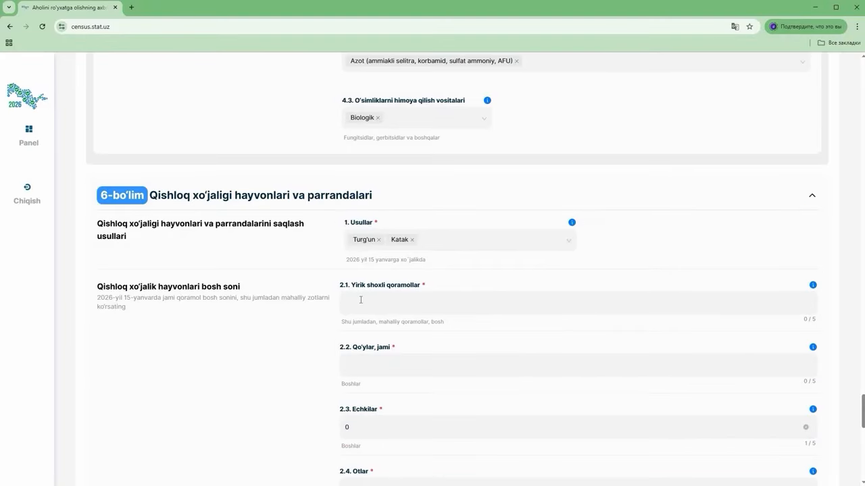
scroll(406, 344, "down", 10)
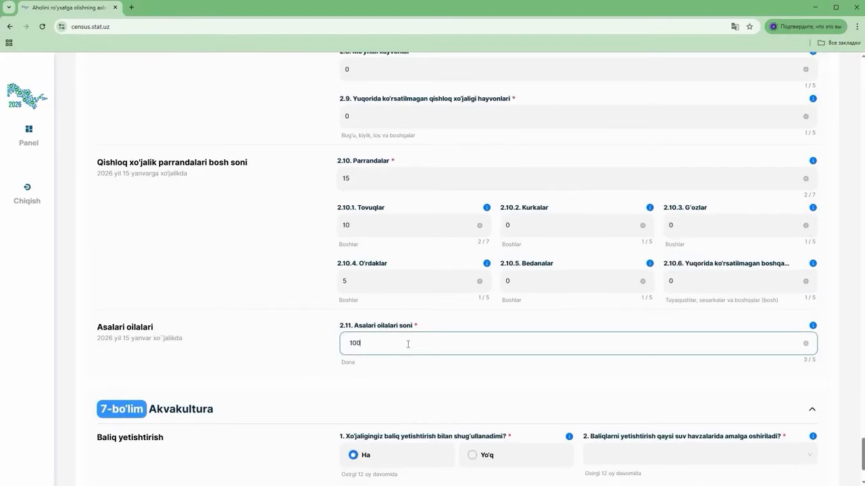
left_click(284, 356)
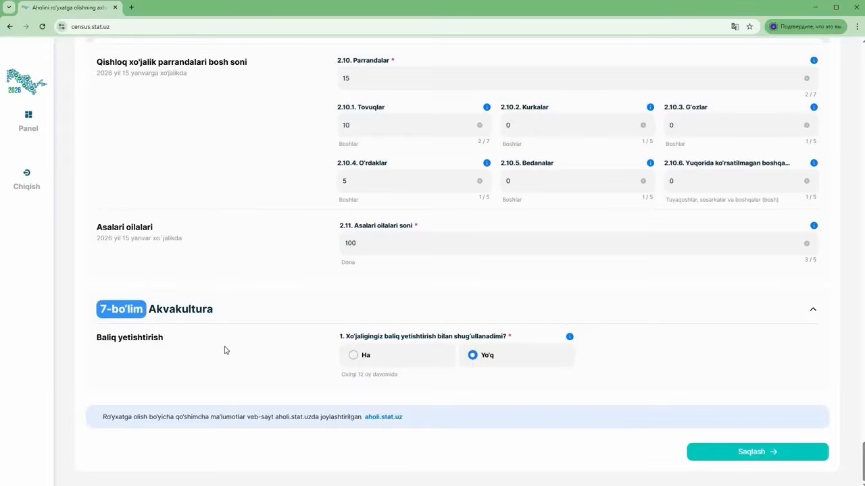
Answer Ha to fish farming, ticking Sun'iy and Tabiiy water bodies
left_click(354, 357)
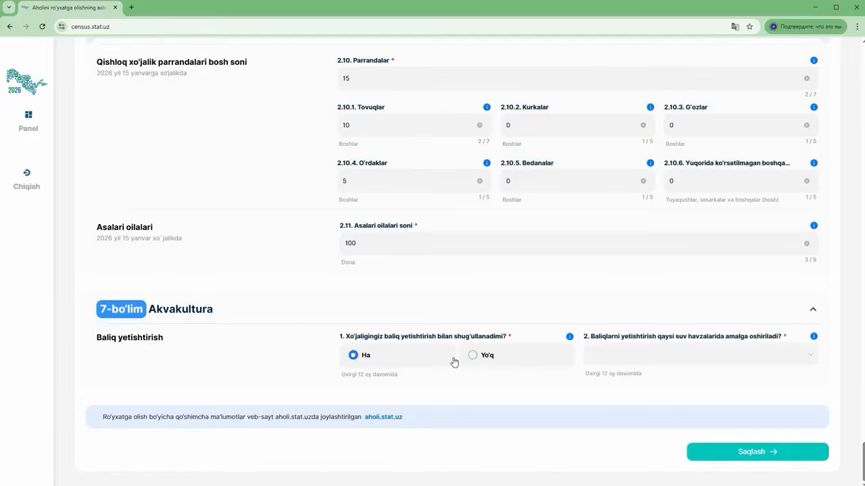
left_click(614, 355)
left_click(602, 383)
left_click(644, 353)
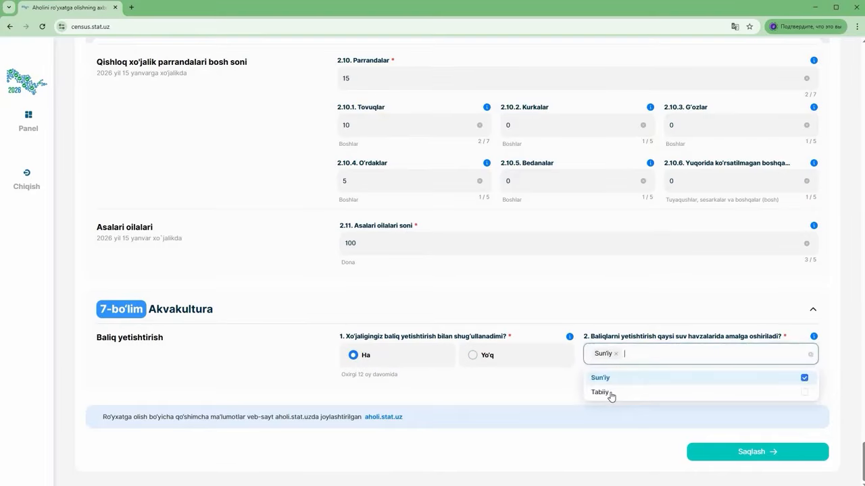
Open the filled-data summary and scroll down through it to Saqlash
left_click(611, 395)
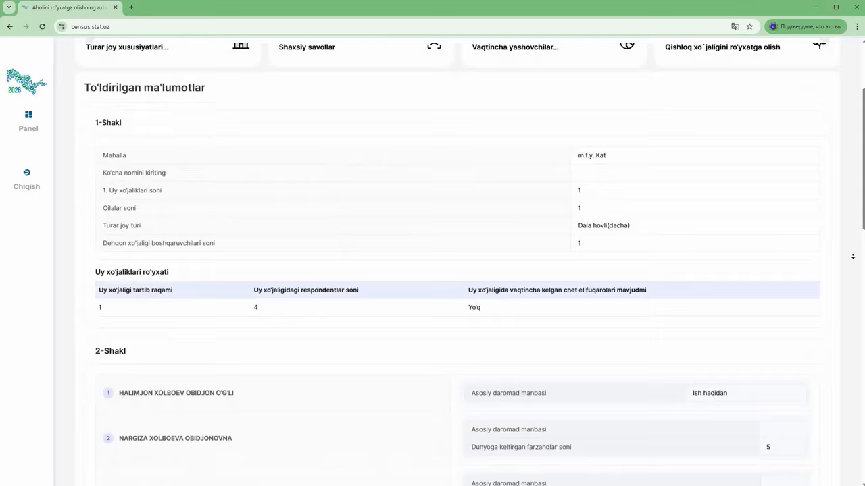
scroll(853, 257, "down", 4)
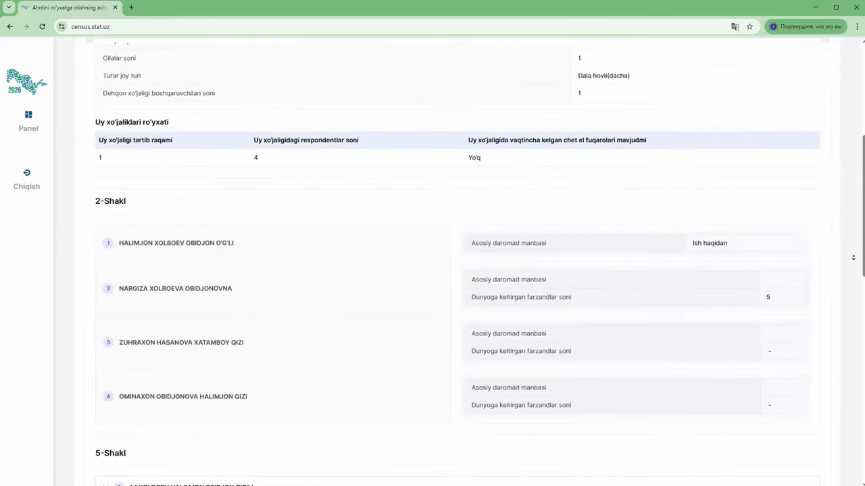
scroll(853, 257, "down", 5)
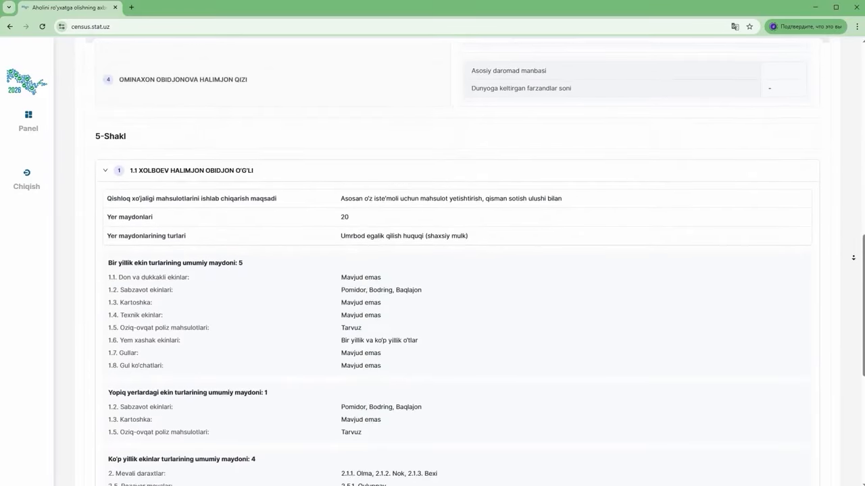
scroll(852, 257, "down", 3)
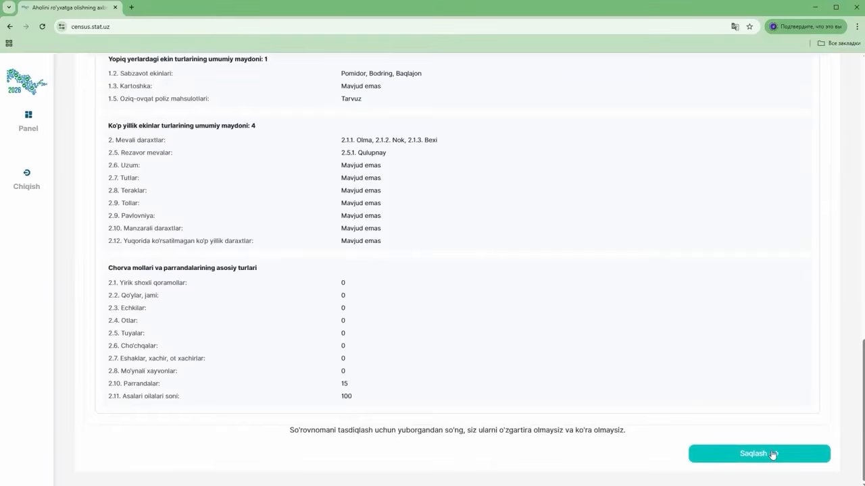
Save the questionnaire and pin the home on the map in m.f.y. Yuqori Avazboy
left_click(770, 456)
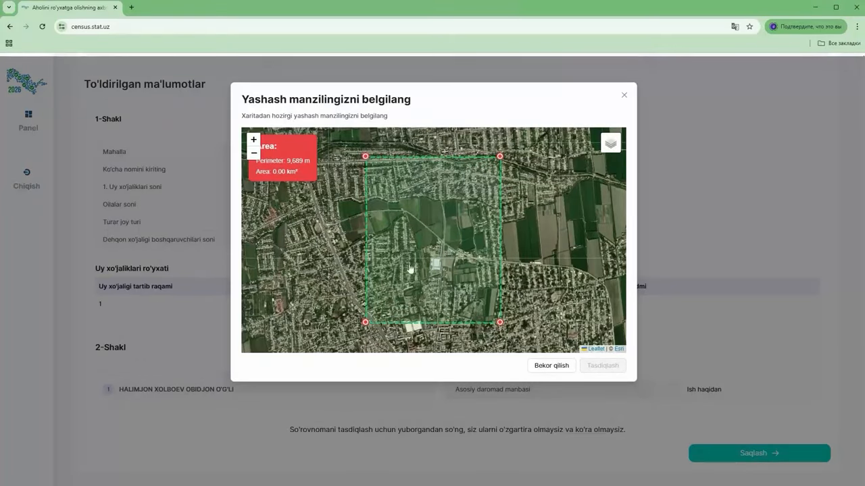
scroll(407, 265, "up", 3)
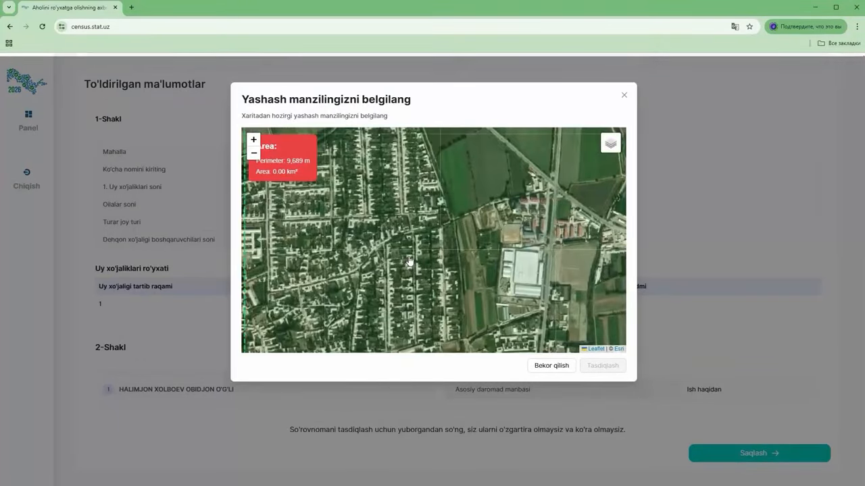
scroll(410, 260, "up", 1)
left_click(433, 236)
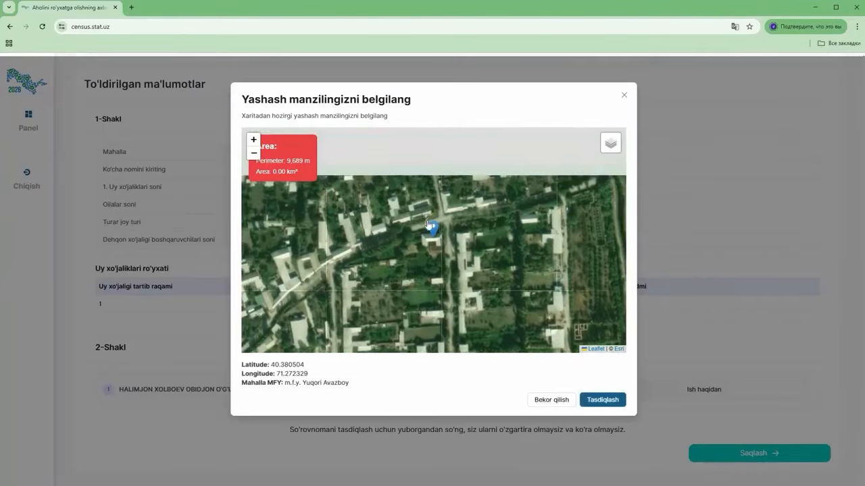